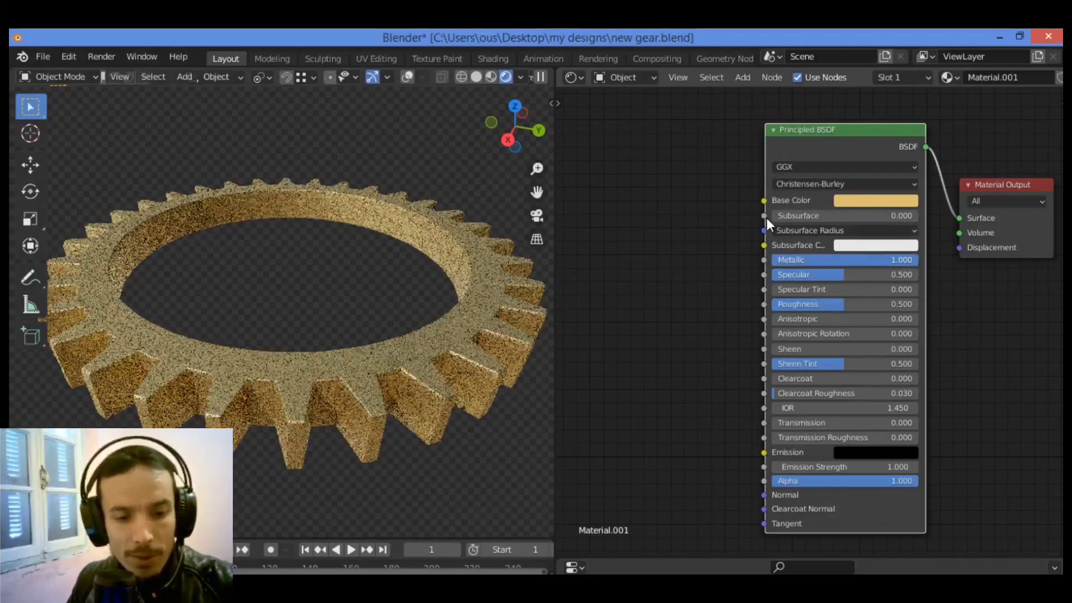
- Set the Principled BSDF's roughness to 0.3 in the gear's gold material
scroll(767, 217, "up", 1)
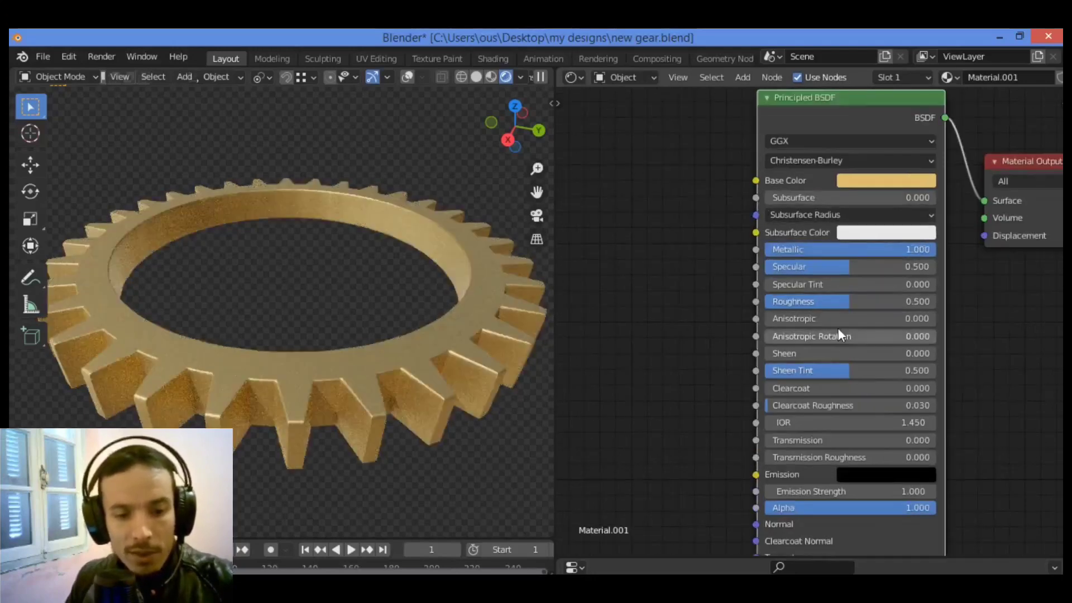
left_click_drag(843, 302, 806, 302)
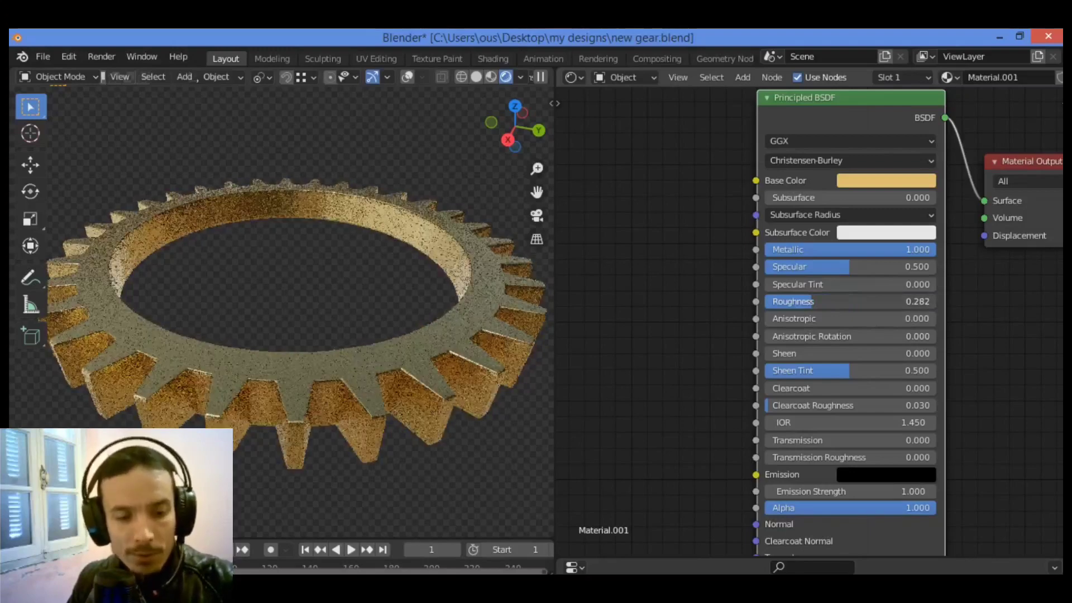
left_click(814, 301)
type("0.3")
key("Return")
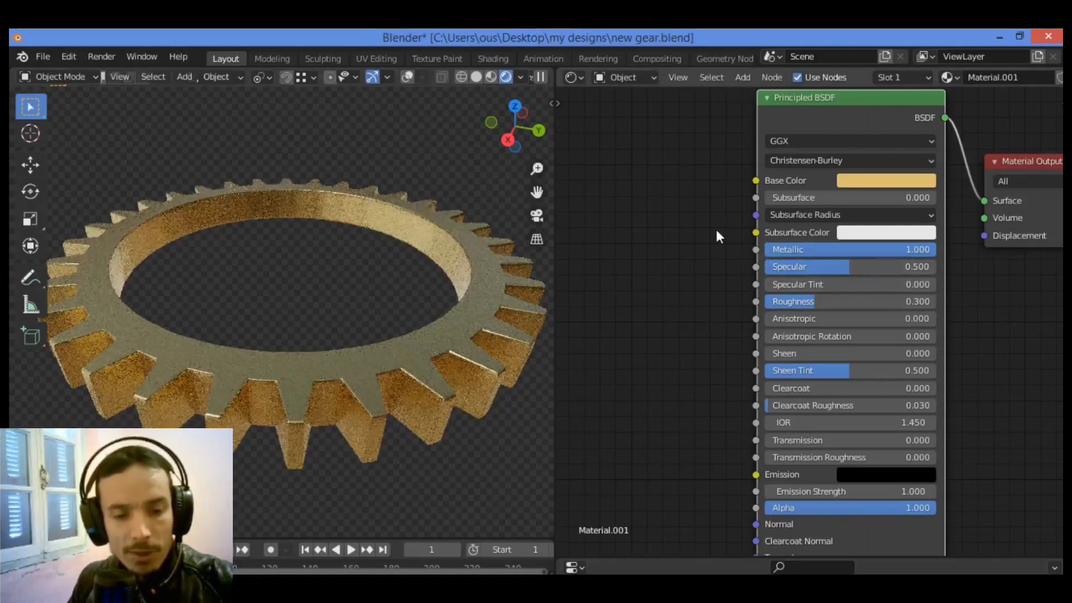
- Lower the Principled BSDF's IOR to 0.950
left_click(766, 424)
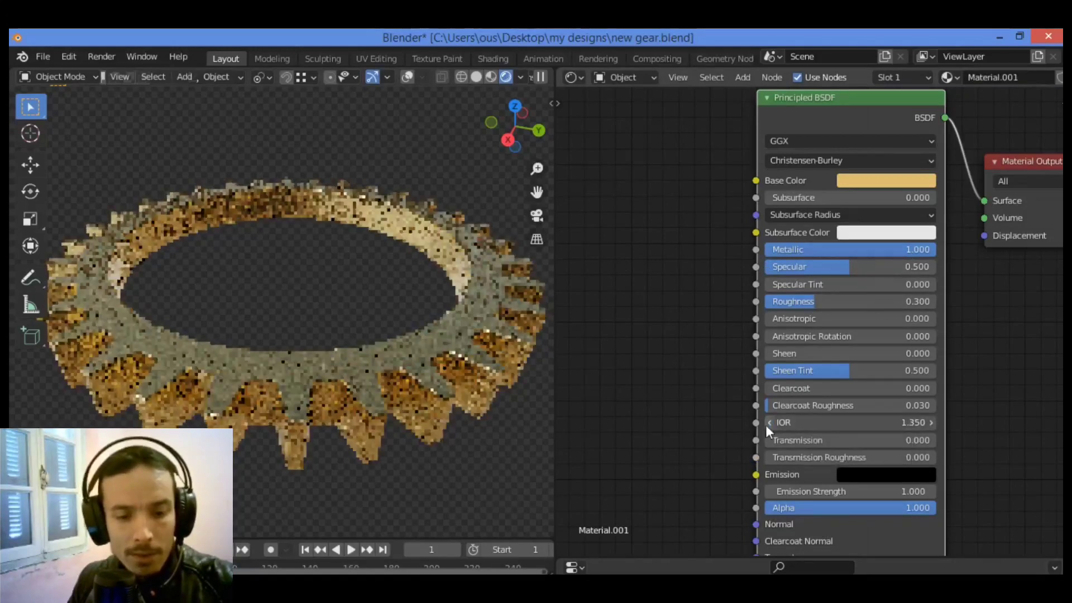
left_click(767, 424)
left_click(767, 423)
left_click(767, 424)
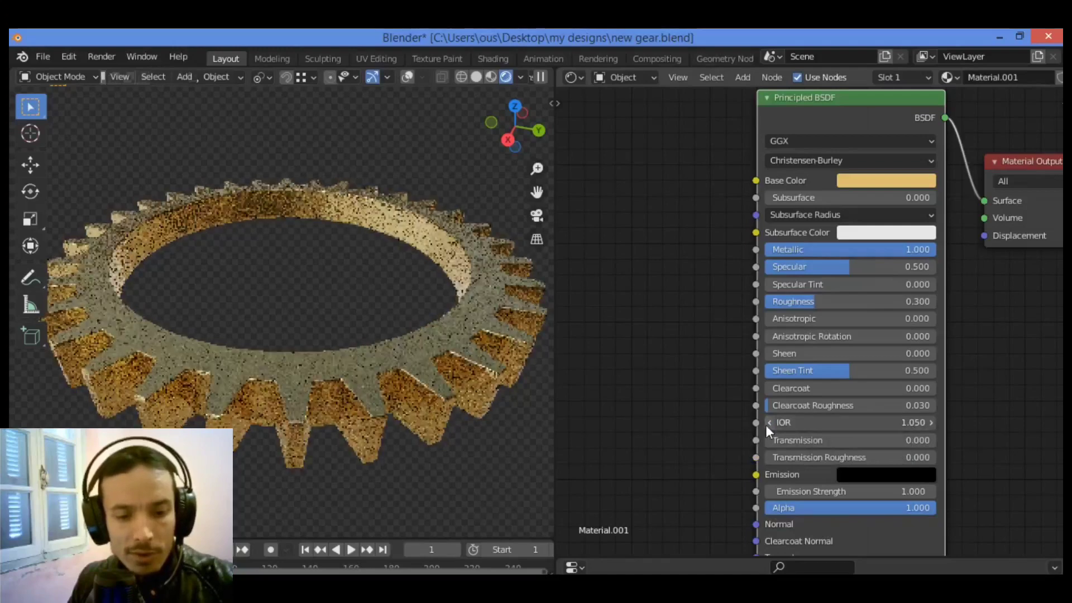
left_click(766, 424)
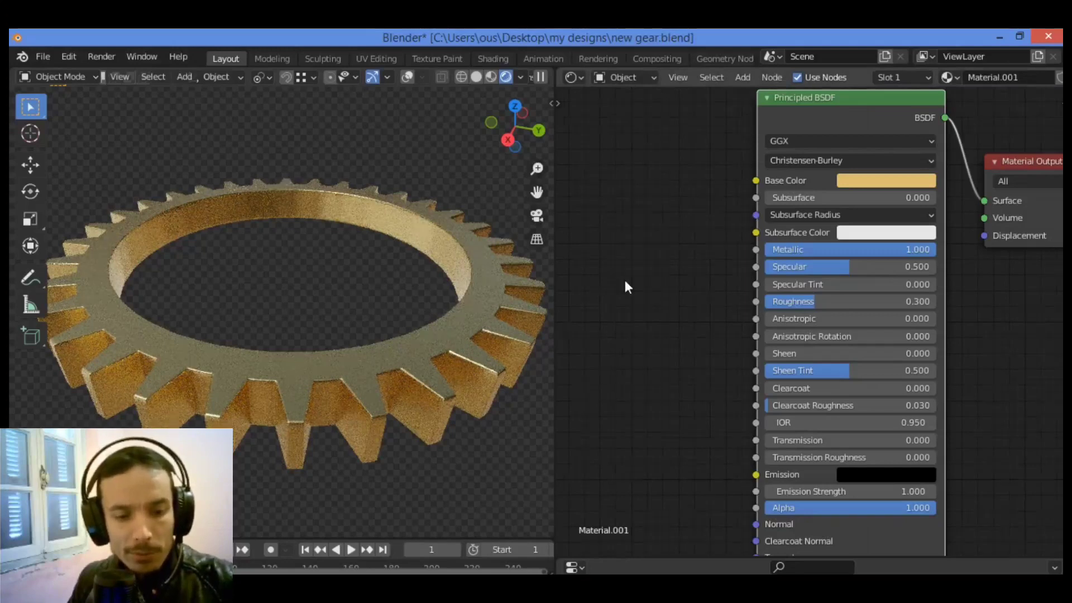
- Add a Noise Texture node and place it in the empty space before the Principled BSDF node
scroll(656, 203, "down", 2)
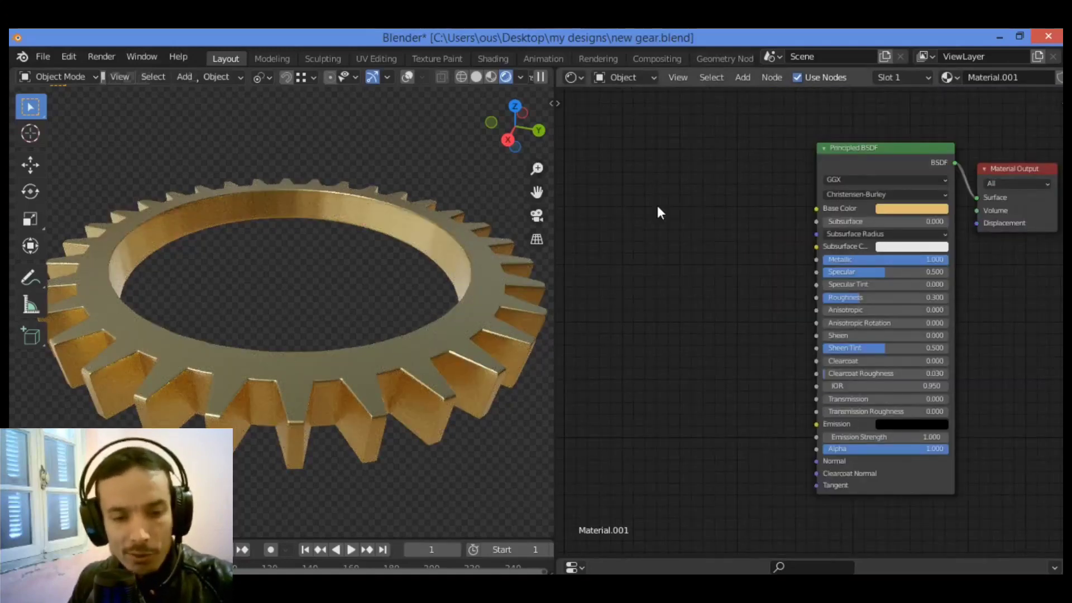
key("shift+a")
left_click(658, 205)
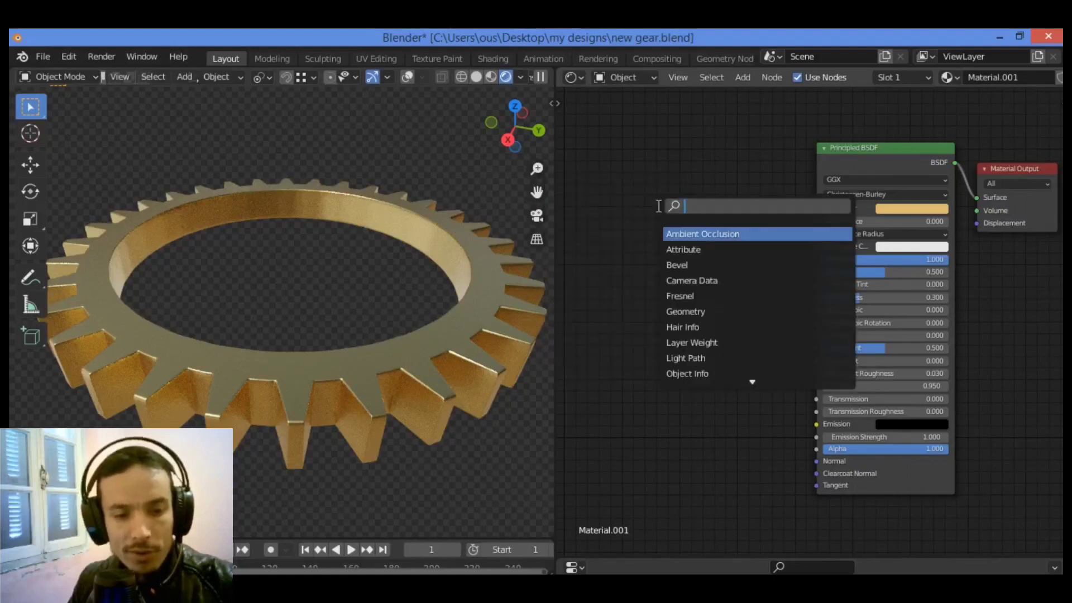
type("noise")
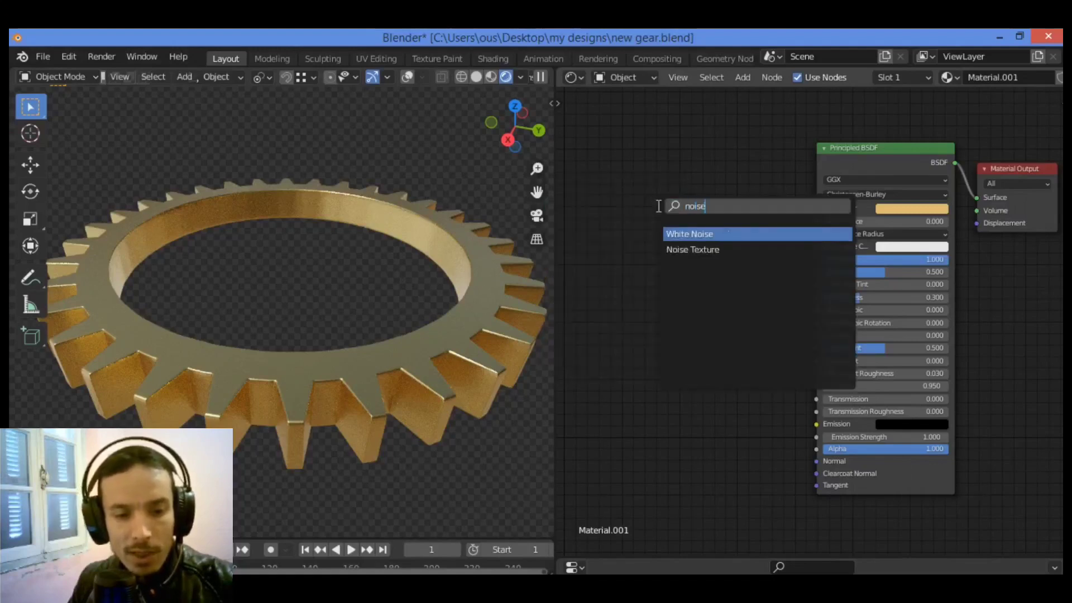
key("Down")
key("Return")
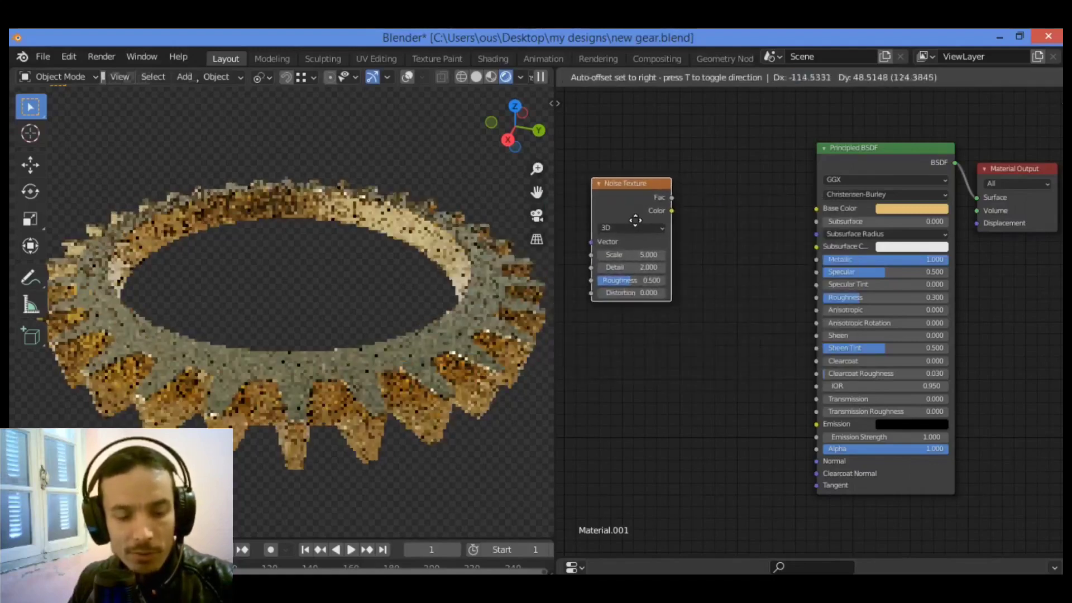
left_click(641, 216)
scroll(641, 216, "up", 1)
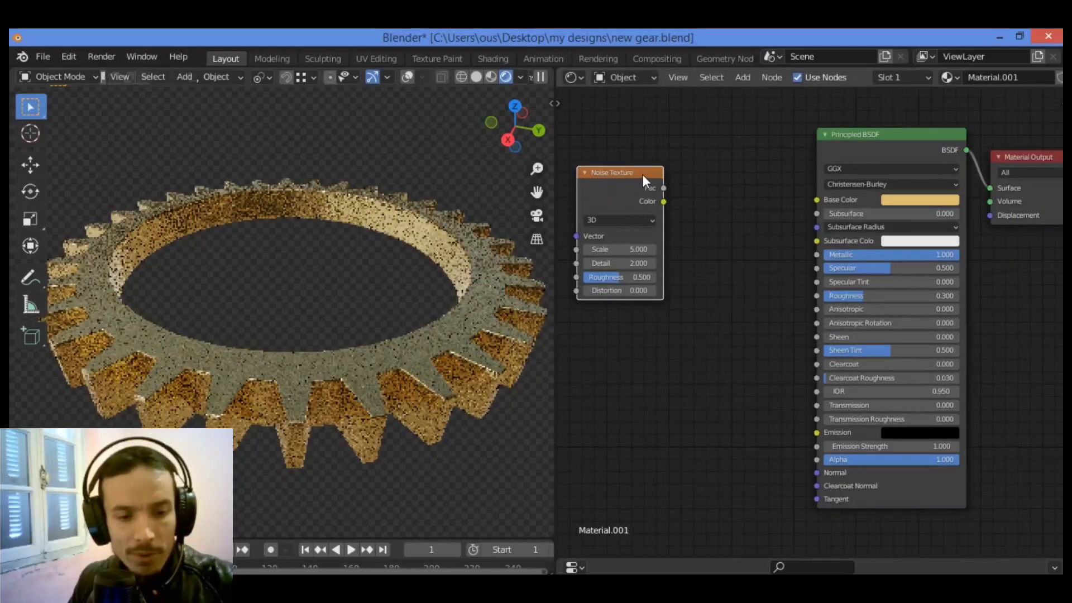
left_click_drag(642, 174, 652, 172)
scroll(652, 172, "up", 1)
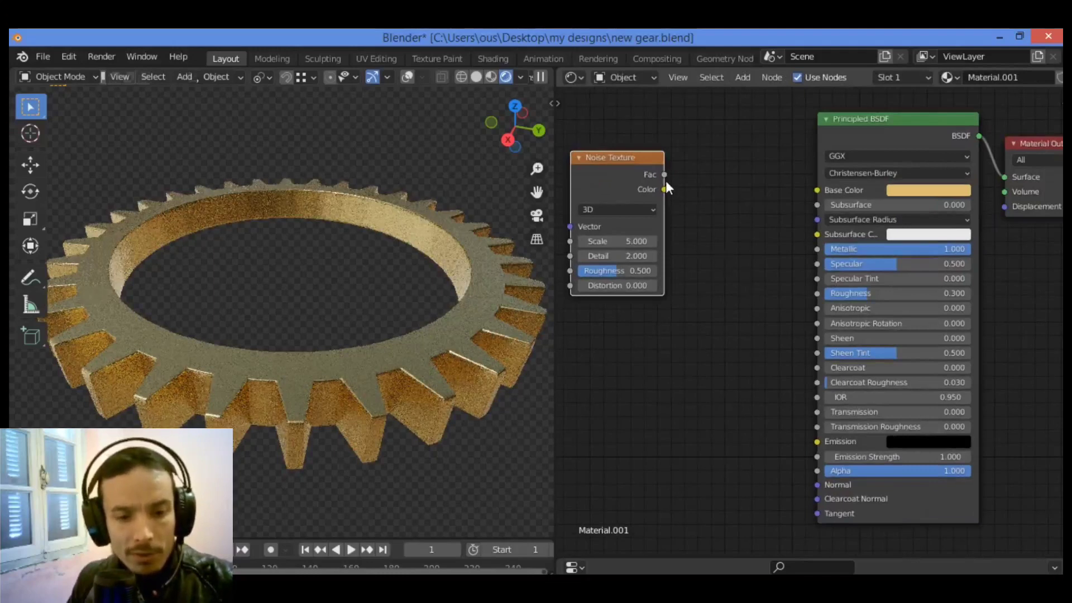
- Connect the Noise Texture's Fac output to the Principled BSDF's Roughness input
left_click(650, 209)
left_click(650, 210)
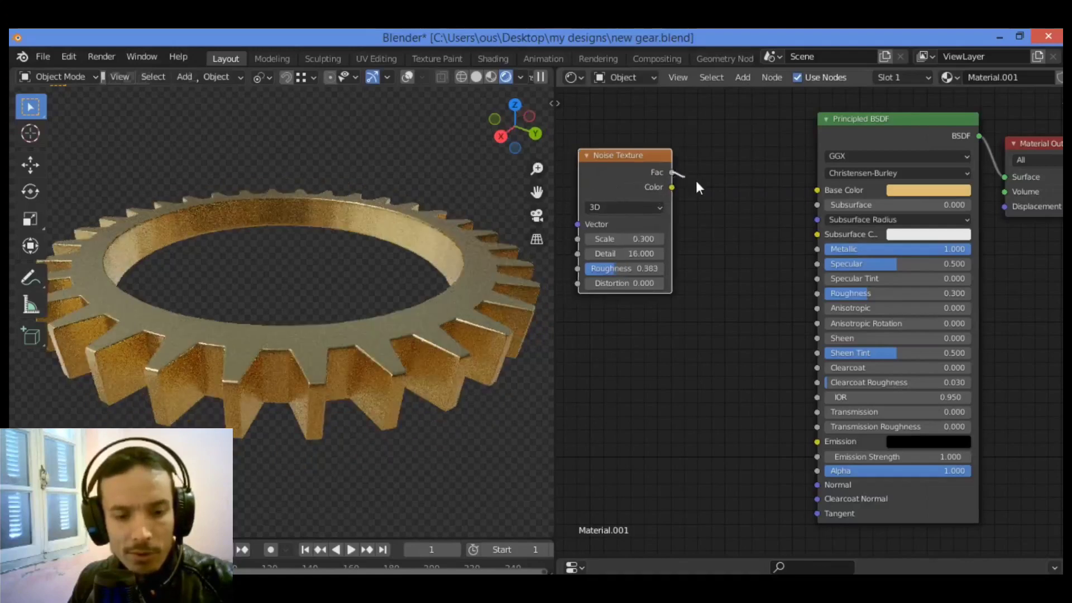
left_click_drag(740, 225, 820, 300)
left_click_drag(672, 173, 817, 294)
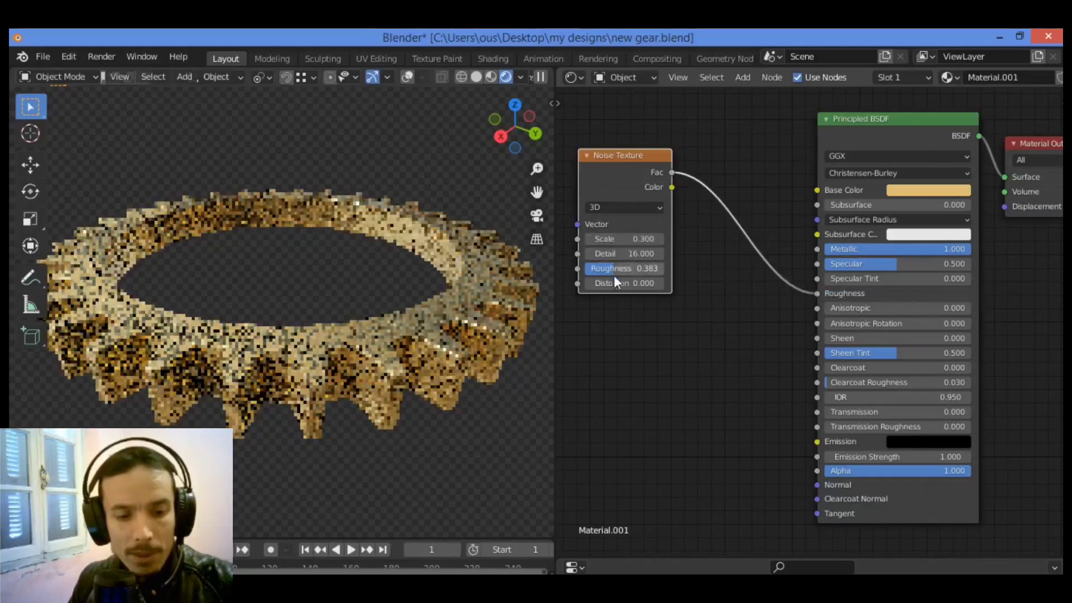
- Set the Noise Texture's scale to 0.5 and its roughness to about 0.483
left_click(630, 241)
type("0.3")
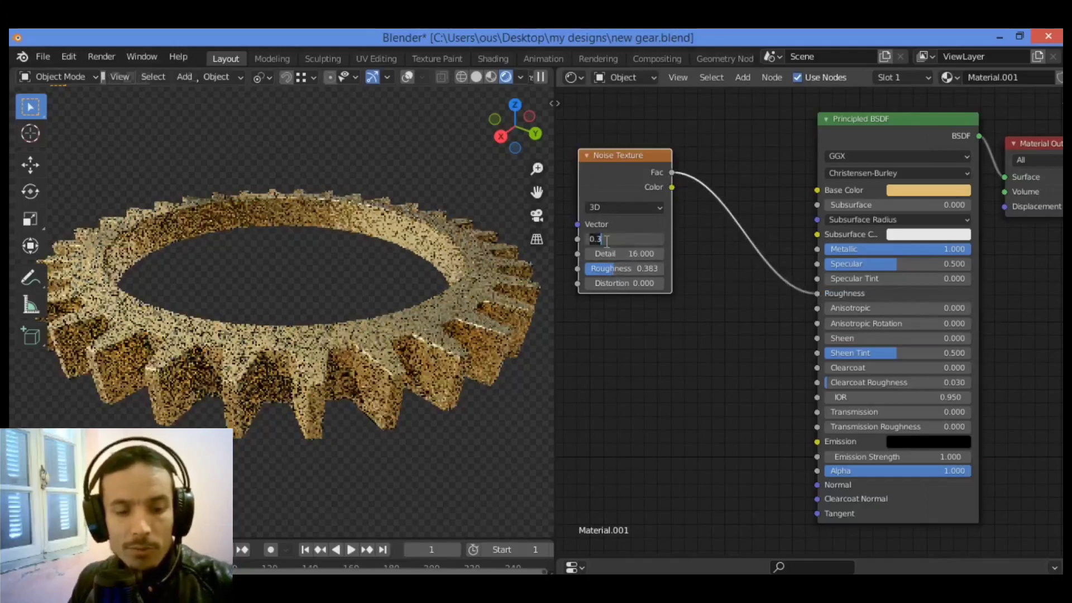
key("Return")
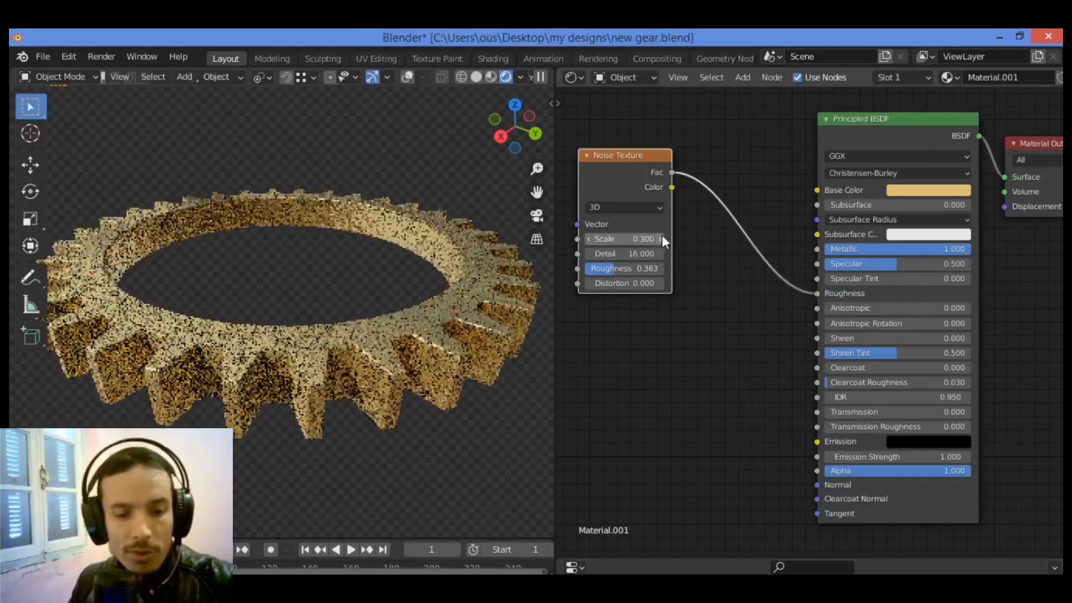
left_click(661, 239)
left_click(661, 239)
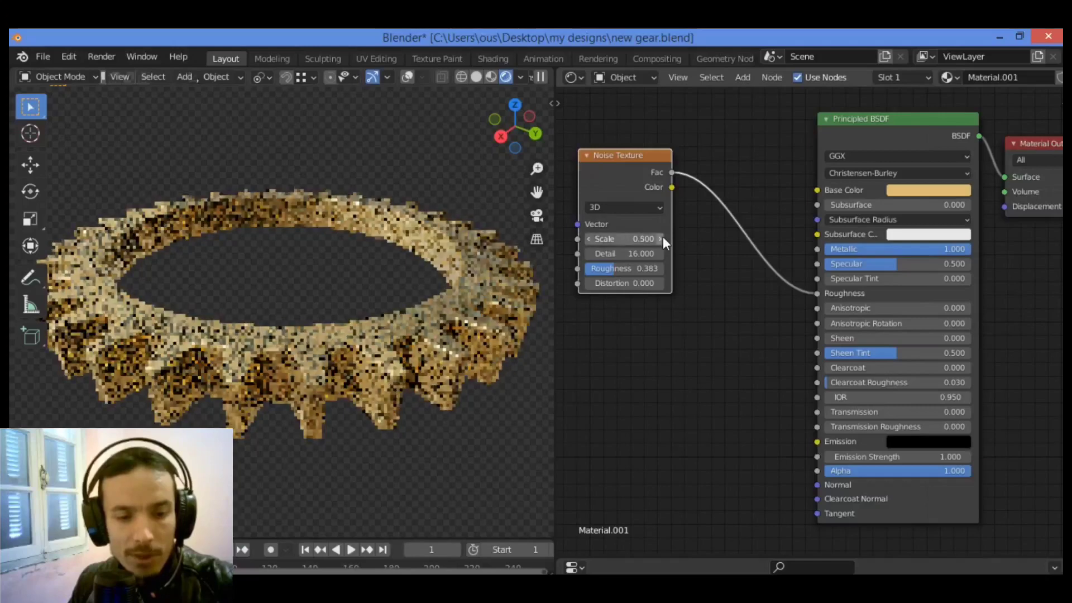
left_click(619, 254)
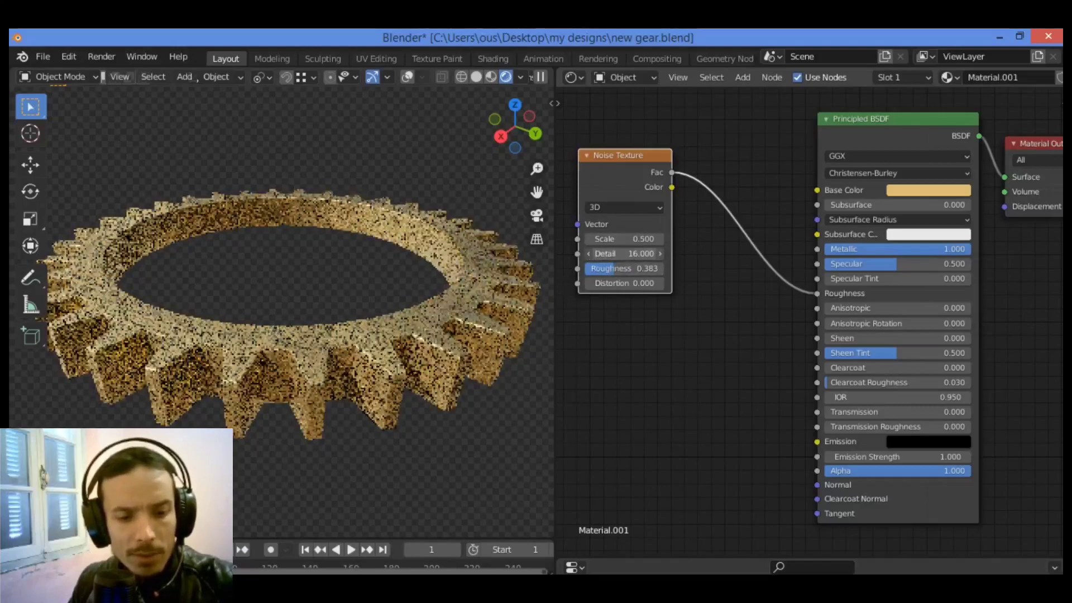
key("Return")
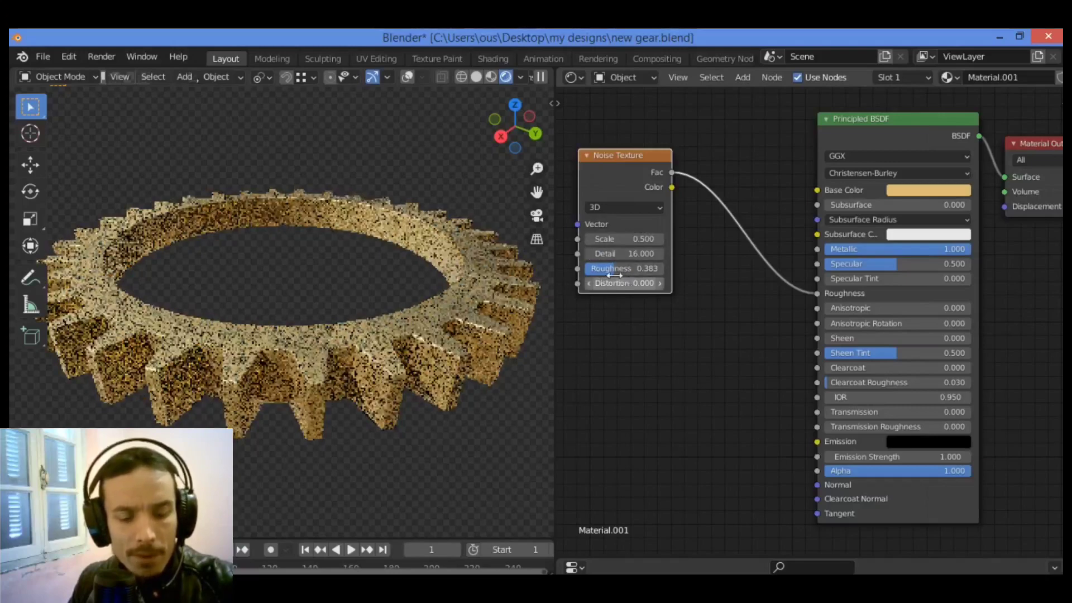
left_click_drag(616, 270, 625, 268)
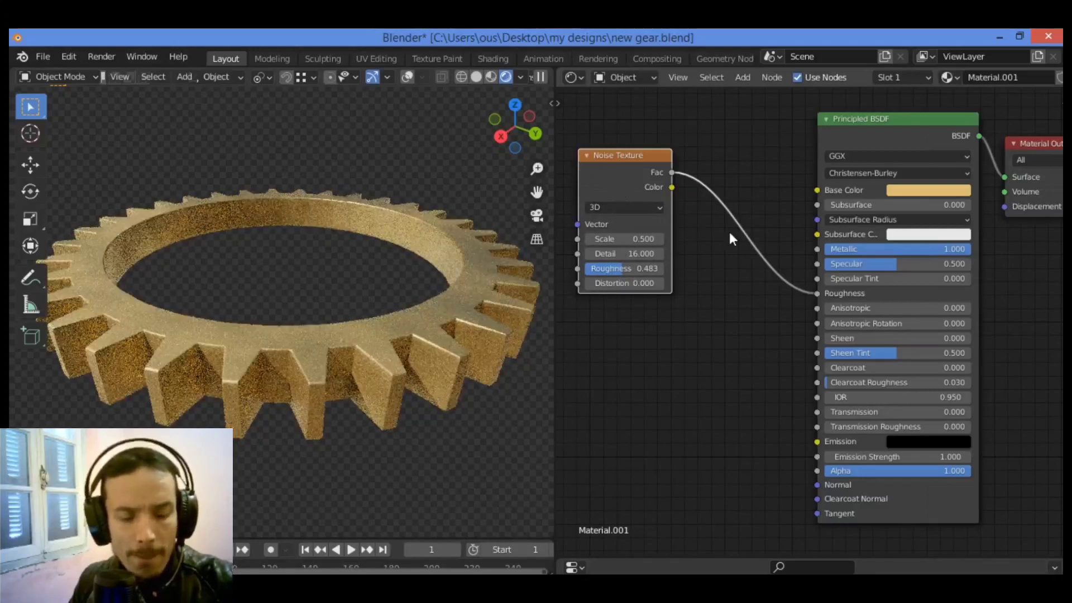
- Rearrange the nodes, moving the Principled BSDF away from the Material Output and shifting the Noise Texture back to make room
scroll(927, 235, "down", 2)
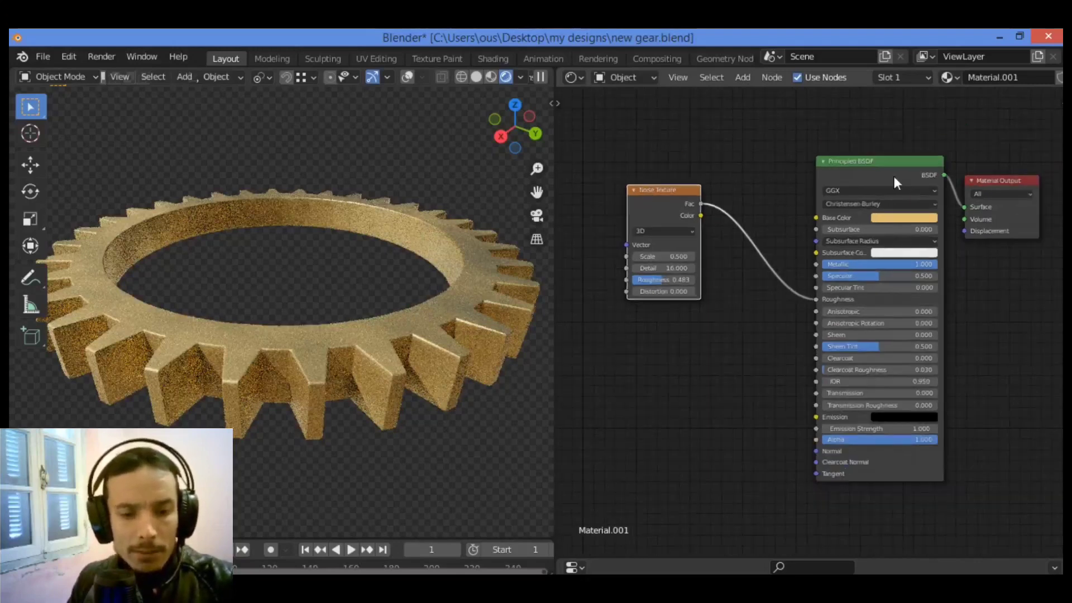
left_click_drag(894, 176, 789, 125)
left_click_drag(991, 184, 995, 170)
left_click_drag(652, 190, 624, 165)
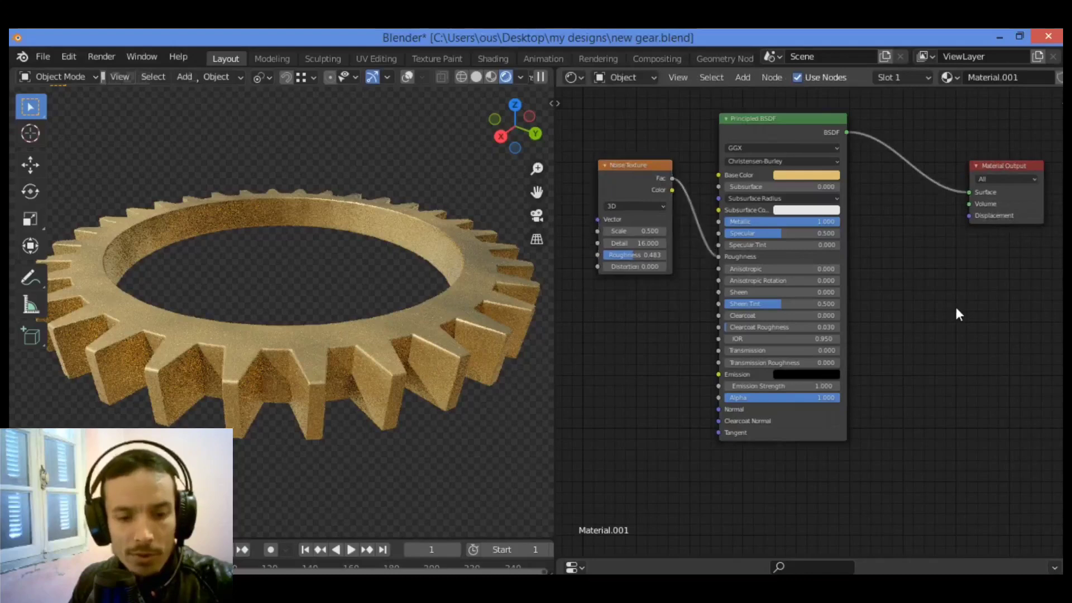
- Add a second Noise Texture node and place it below the first one
scroll(597, 359, "up", 2)
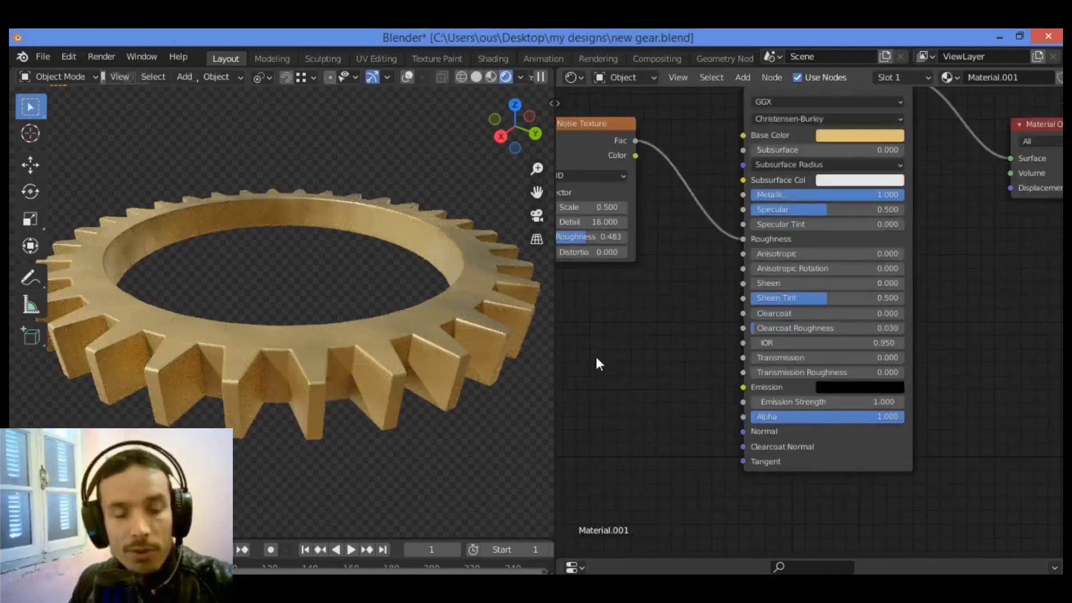
key("shift+a")
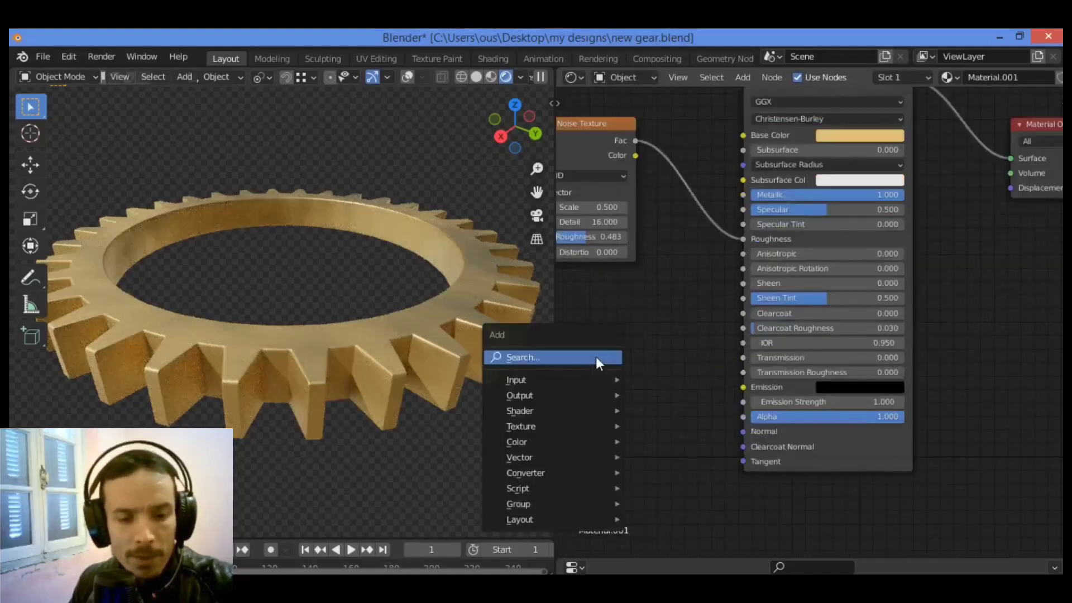
left_click(595, 357)
type("nois")
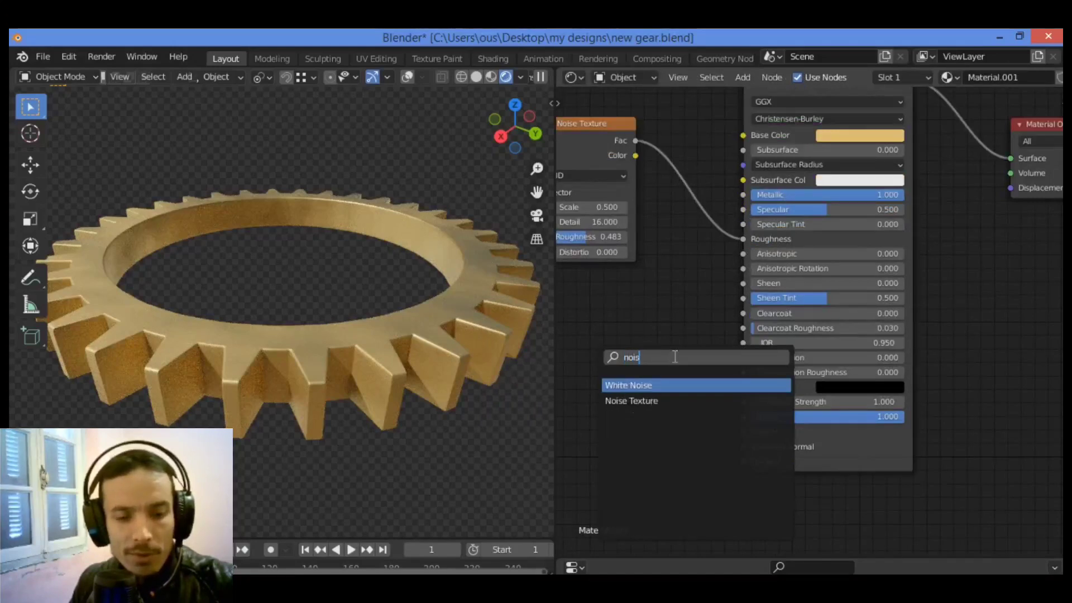
key("Down")
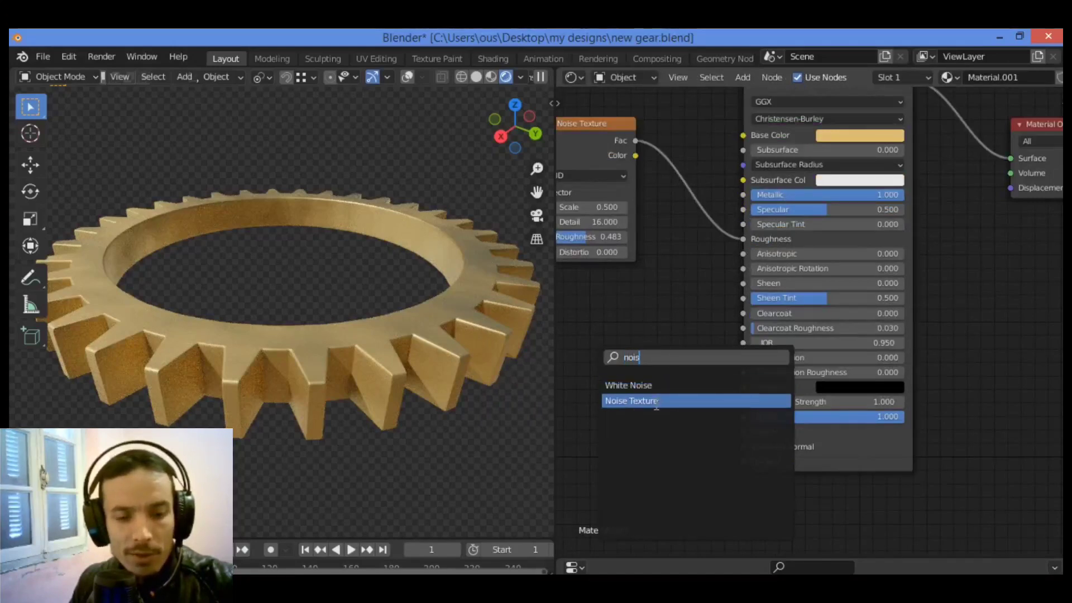
key("Return")
left_click(630, 369)
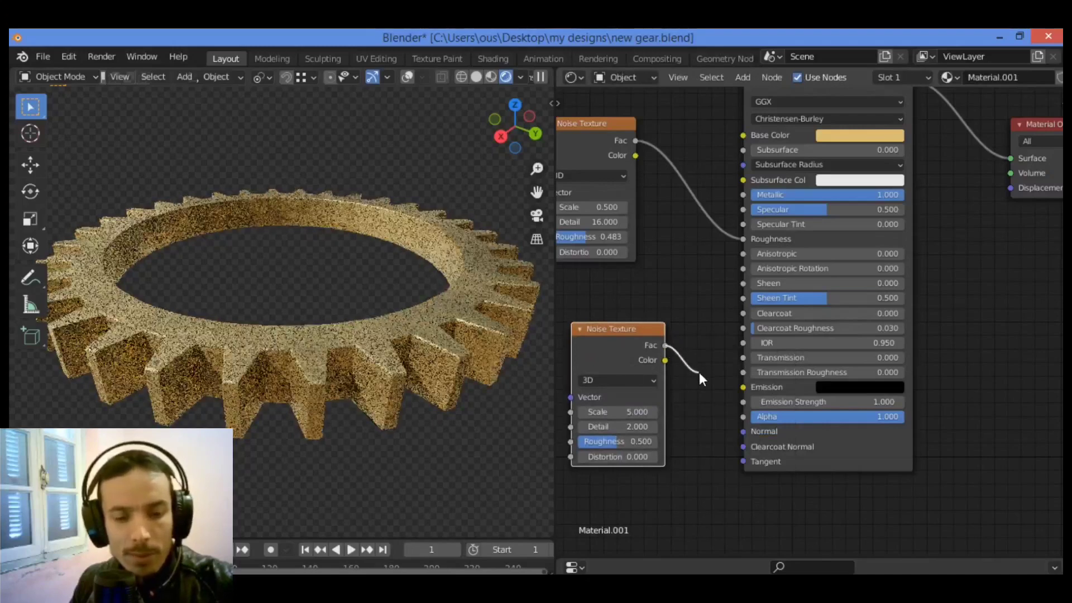
- Try driving the Principled BSDF's Normal input with the second Noise Texture's Color and Fac outputs, and remove the link
left_click_drag(699, 372, 699, 372)
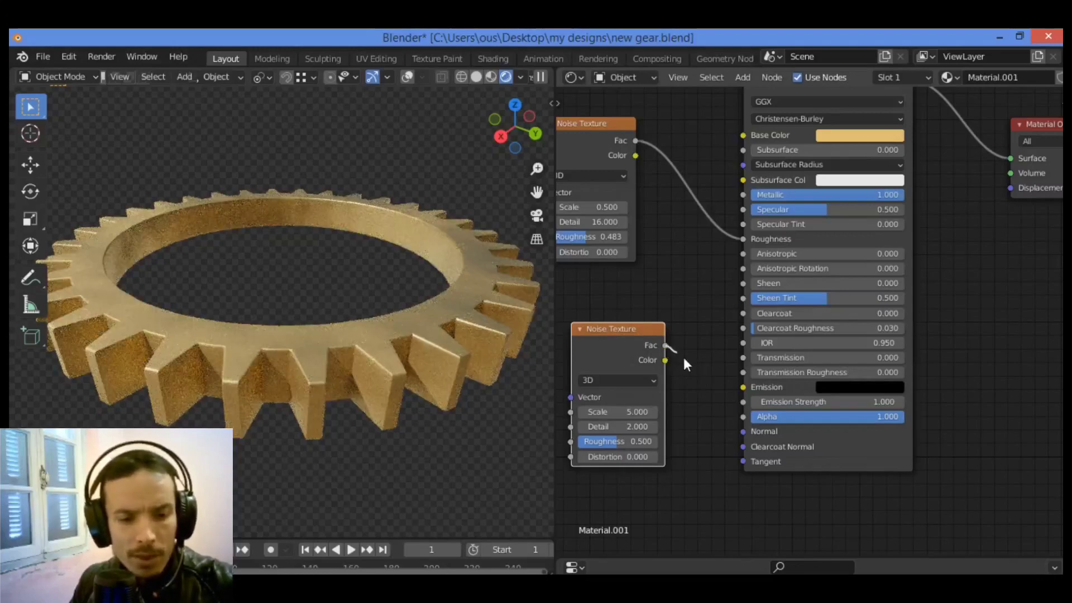
left_click_drag(702, 387, 741, 433)
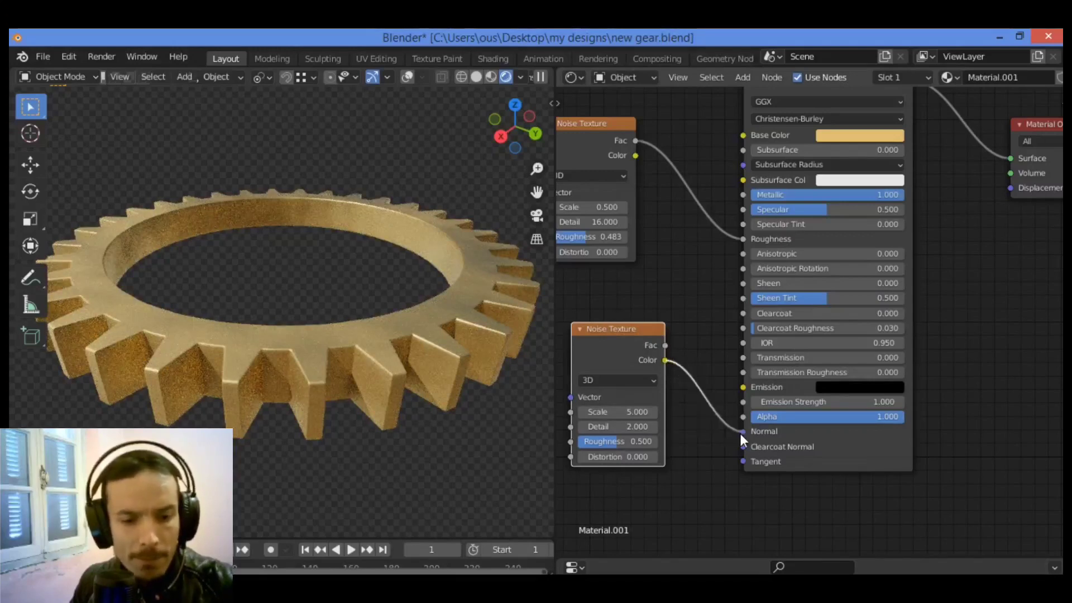
left_click_drag(665, 346, 741, 434)
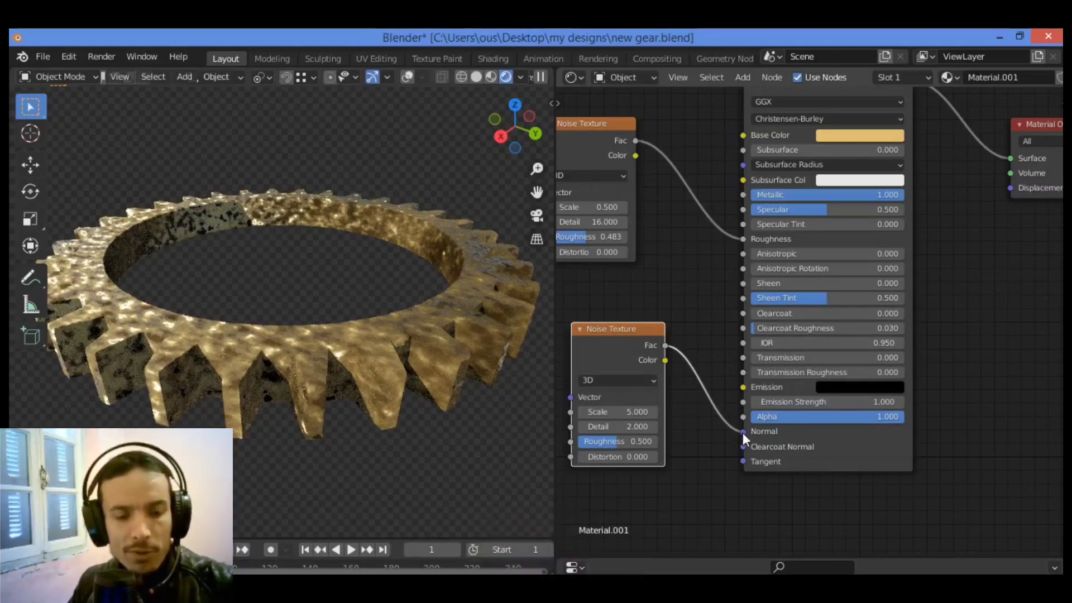
left_click_drag(743, 431, 715, 425)
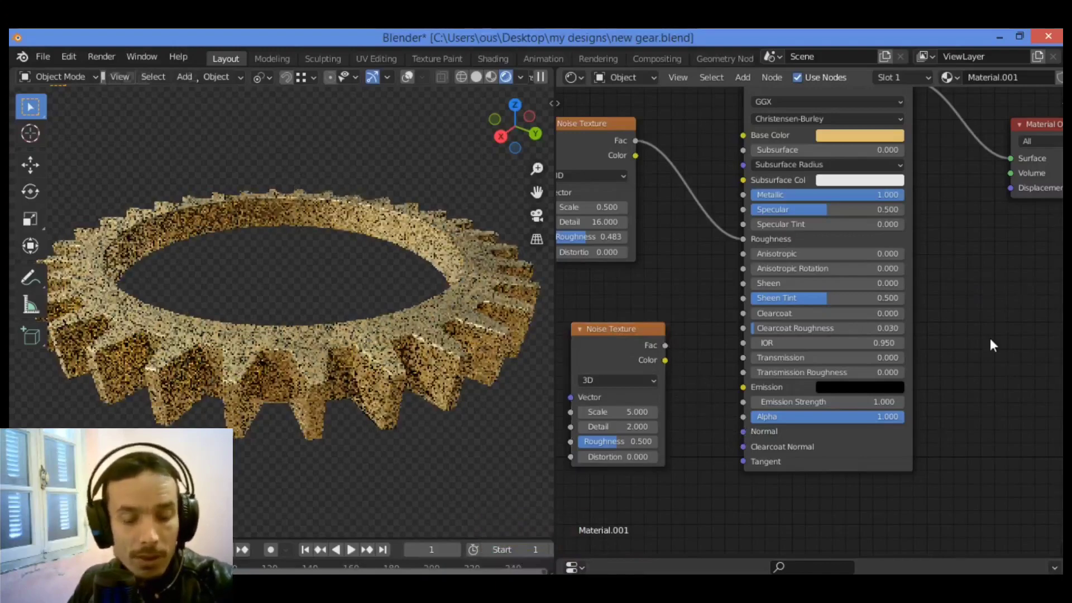
- Add a Glossy BSDF node beside the Principled BSDF and move the Material Output farther away to make room
key("shift+a")
mouse_move(990, 337)
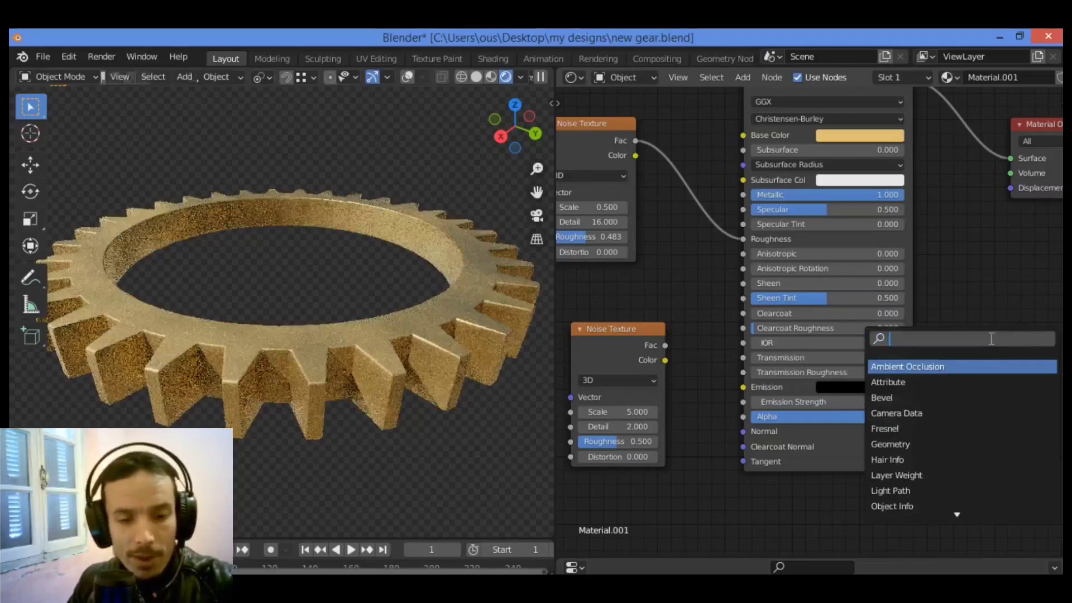
type("glo")
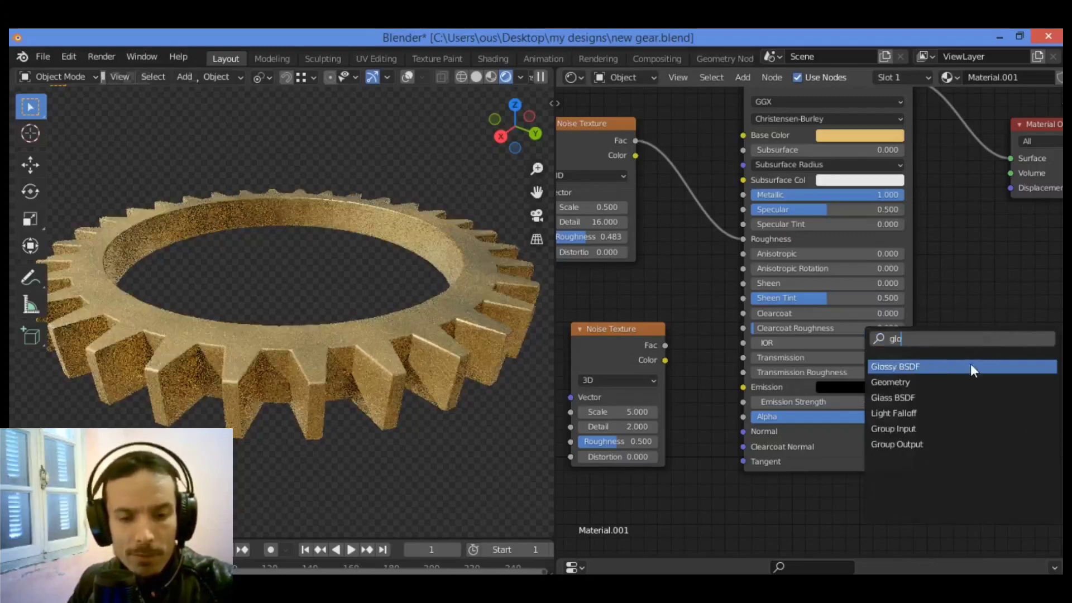
left_click(972, 368)
left_click(933, 346)
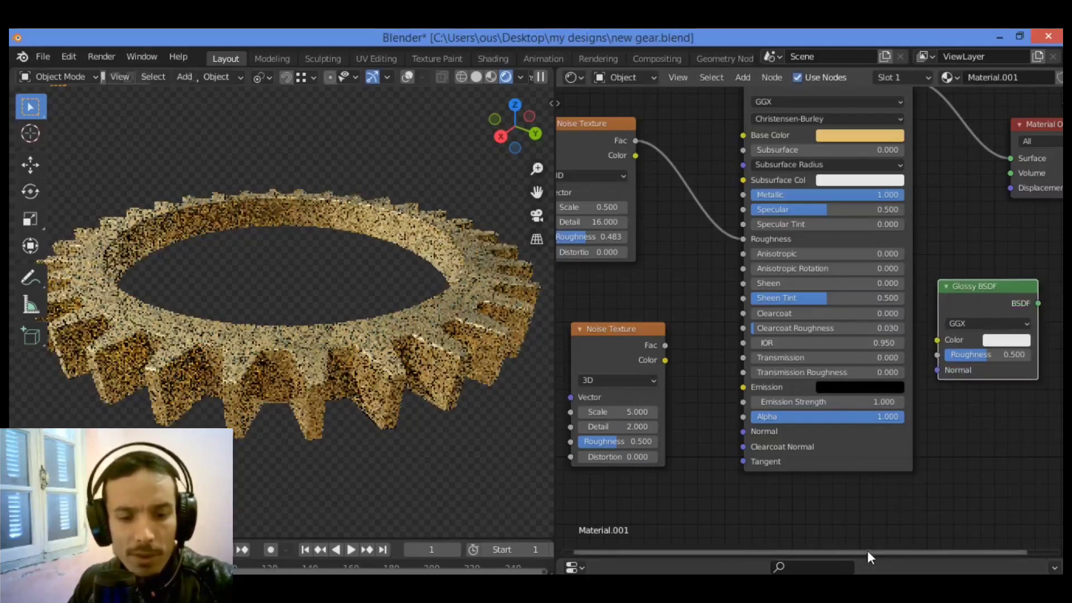
left_click_drag(872, 549, 1068, 536)
left_click_drag(907, 124, 1008, 124)
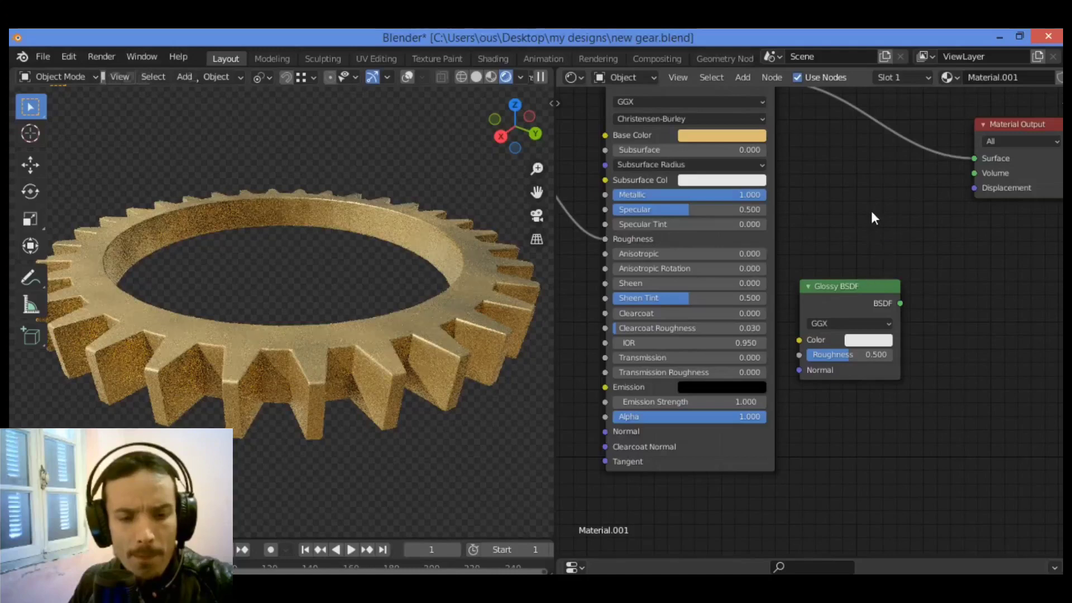
- Add a Mix Shader node on the link between the Principled BSDF and the Material Output
key("shift+a")
left_click(873, 216)
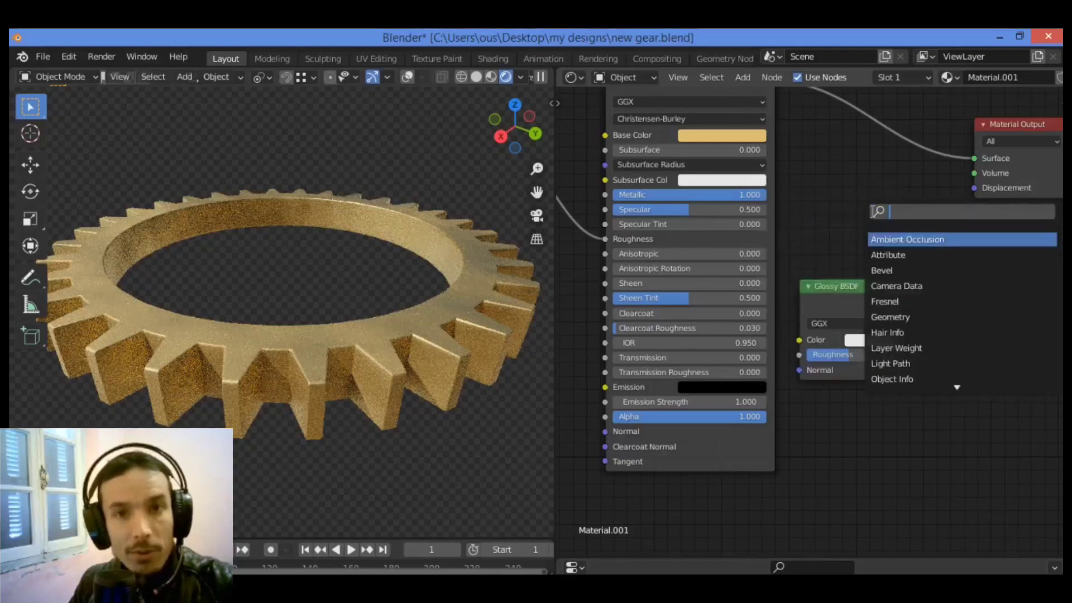
type("mix")
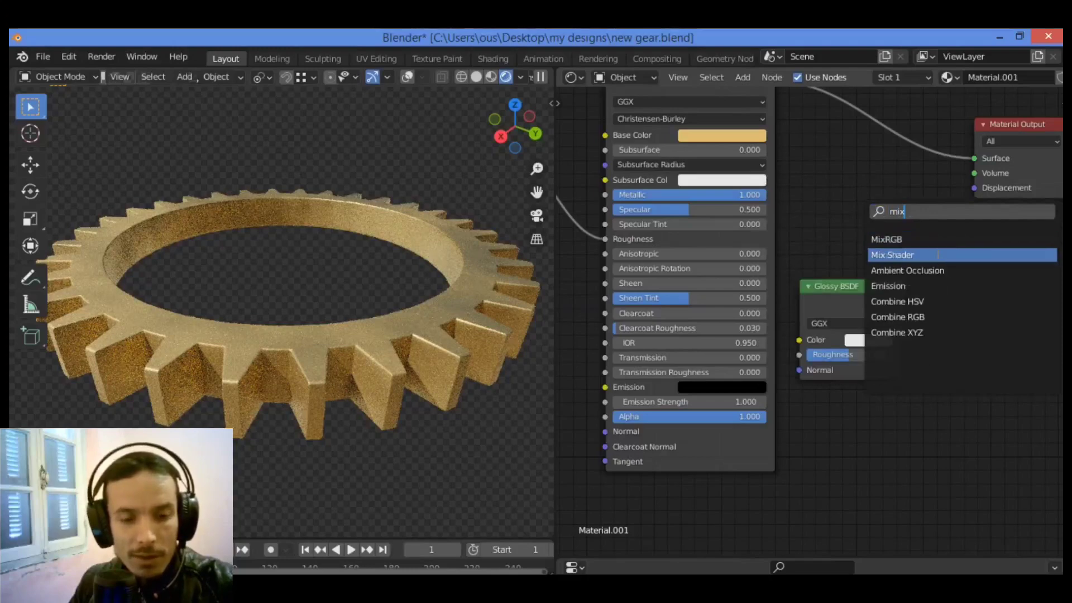
left_click(937, 255)
left_click(917, 156)
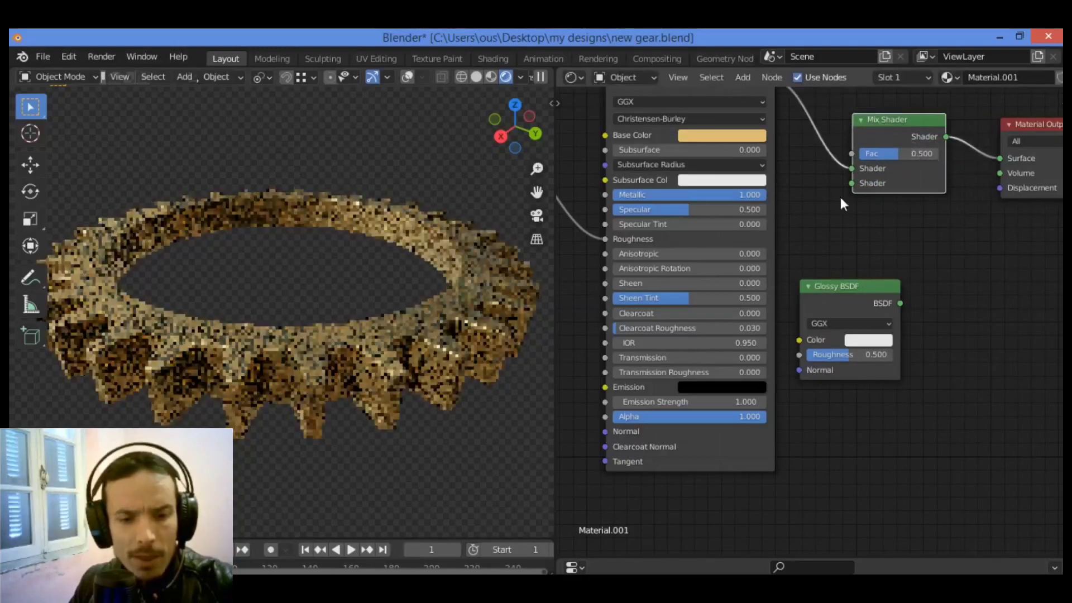
- Connect the Glossy BSDF output to the Mix Shader's second Shader input and move the Glossy BSDF closer to the Principled BSDF
left_click(901, 309)
left_click_drag(863, 224, 851, 183)
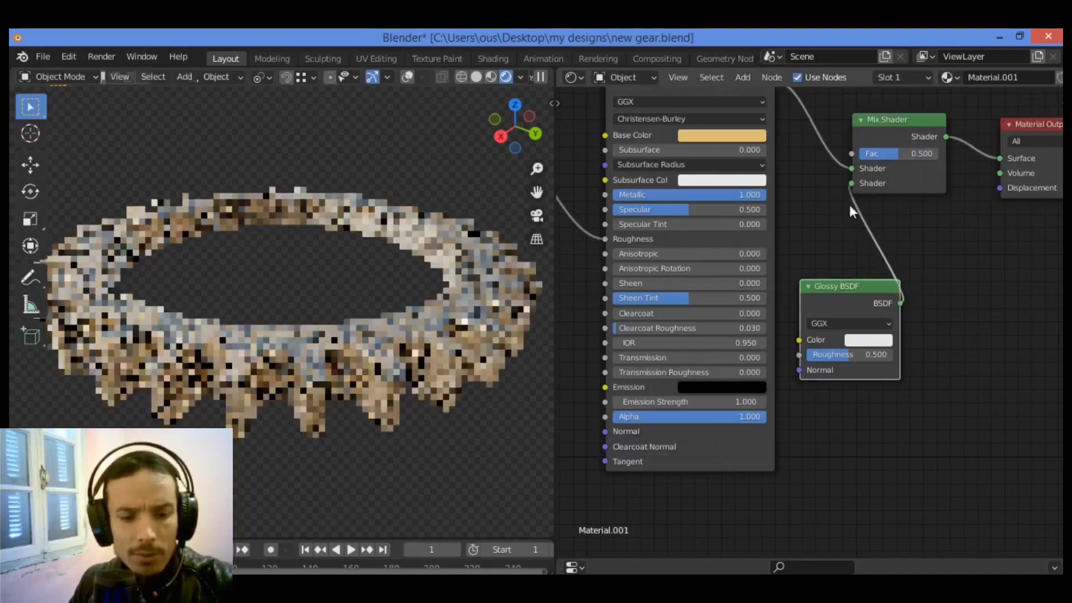
left_click_drag(853, 287, 828, 294)
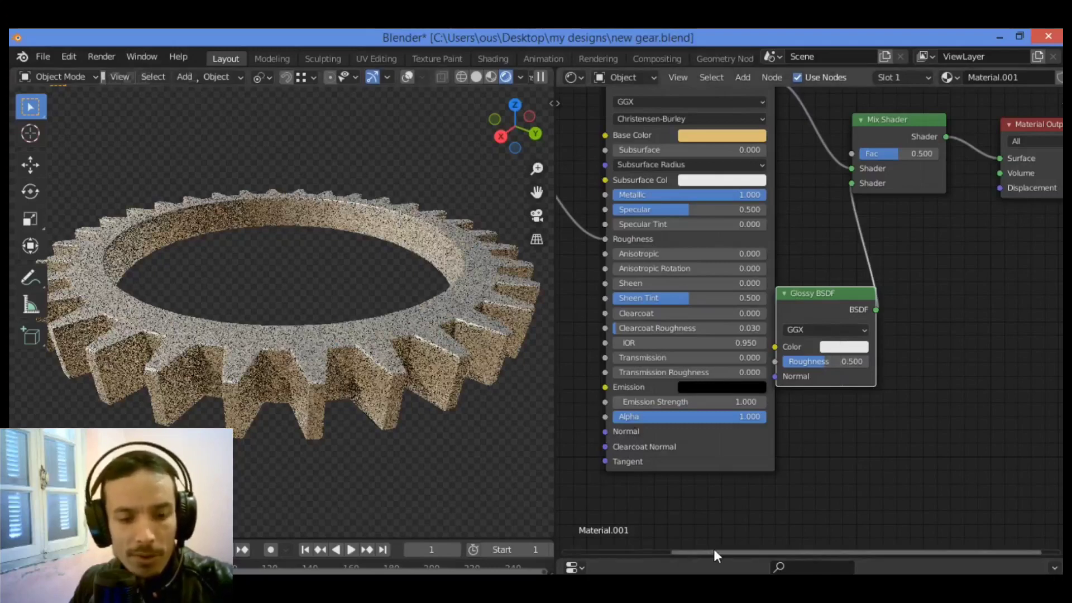
- Try feeding the second Noise Texture's Fac and Color directly into the Principled BSDF's Normal, with Scale 4.900 and Detail 12.400
left_click_drag(714, 548, 542, 513)
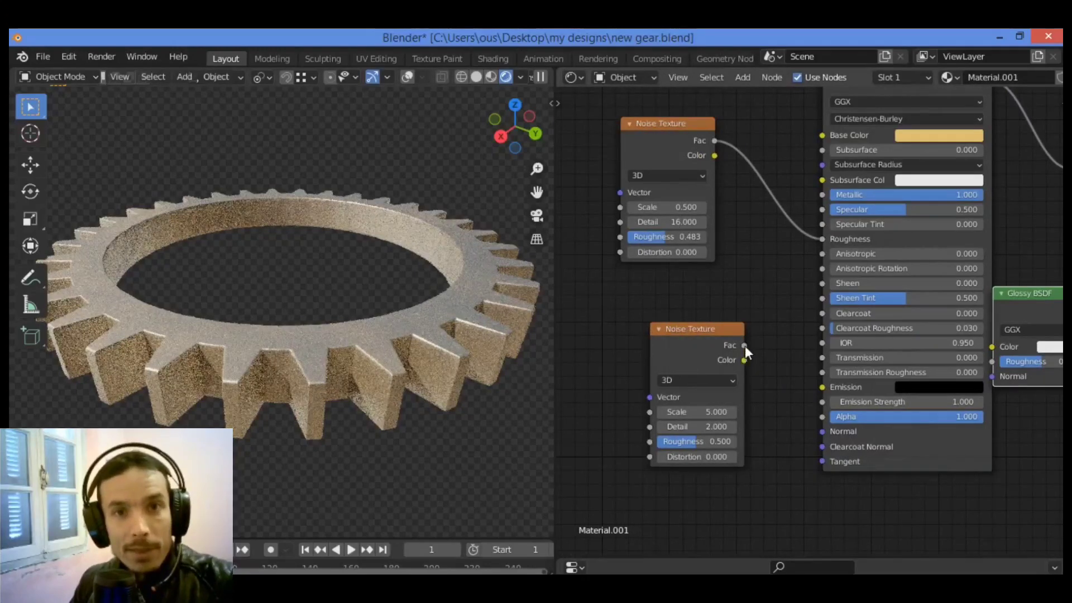
left_click_drag(744, 346, 821, 432)
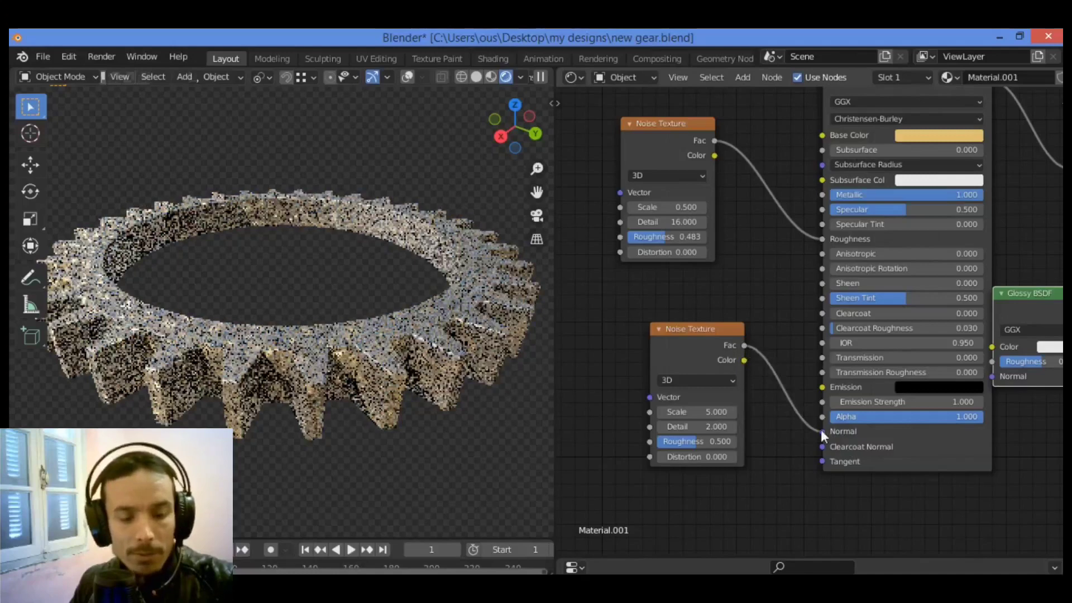
left_click_drag(822, 431, 753, 385)
left_click_drag(745, 360, 829, 433)
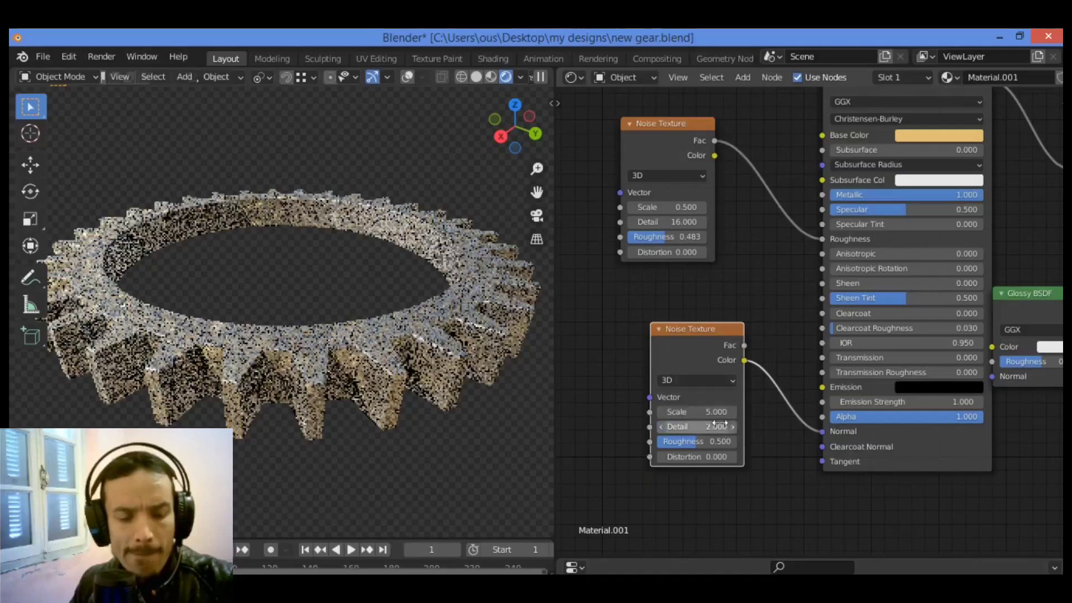
left_click_drag(715, 412, 754, 427)
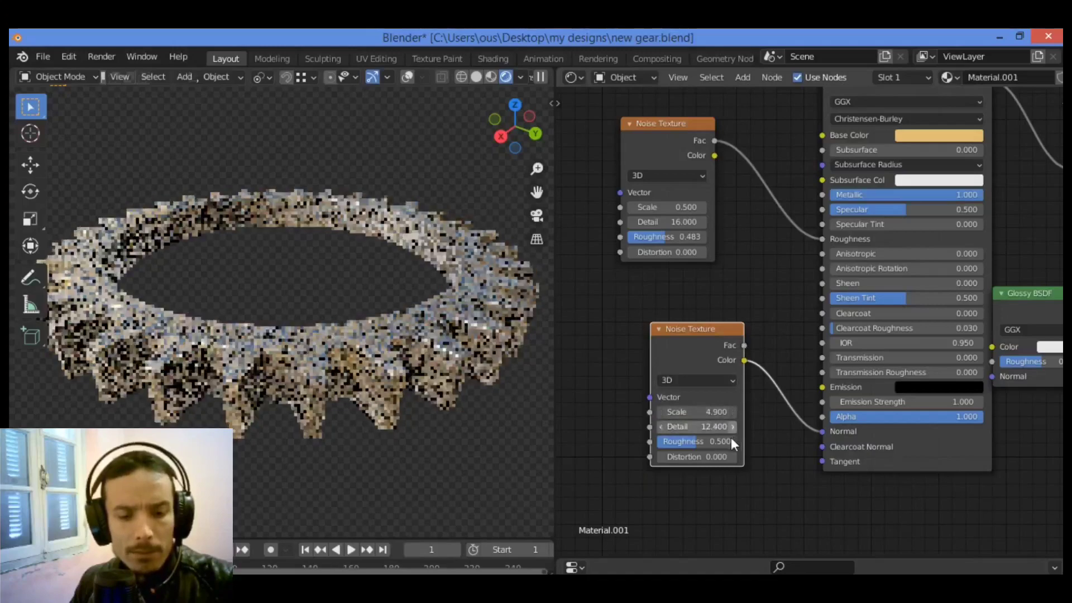
- Set the Glossy BSDF's color to yellow with R 0.794, G 0.800 and B 0.044
left_click(1042, 347)
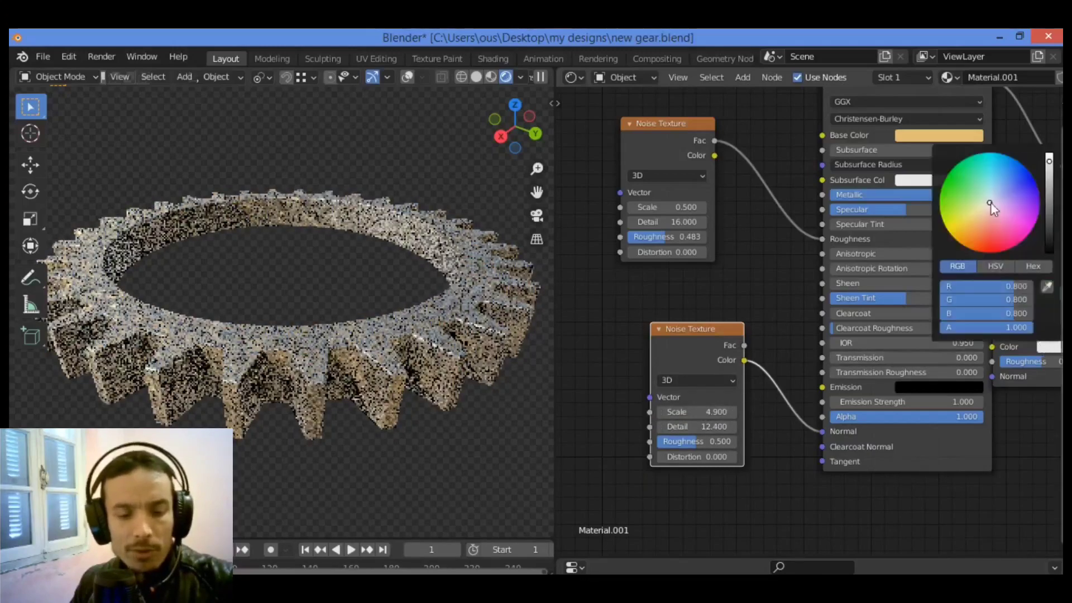
left_click_drag(991, 202, 957, 221)
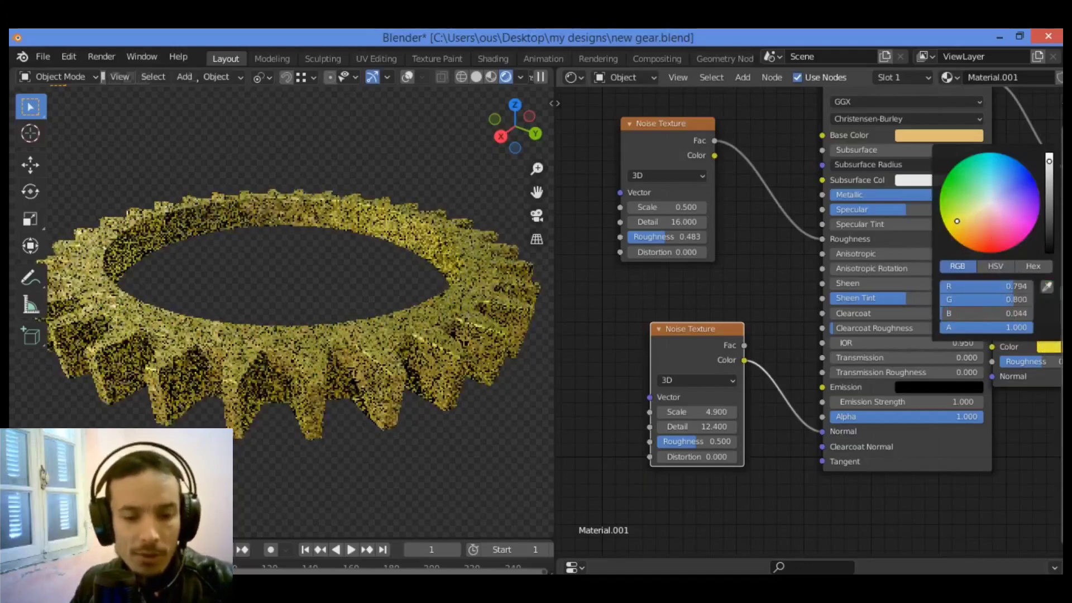
left_click(950, 137)
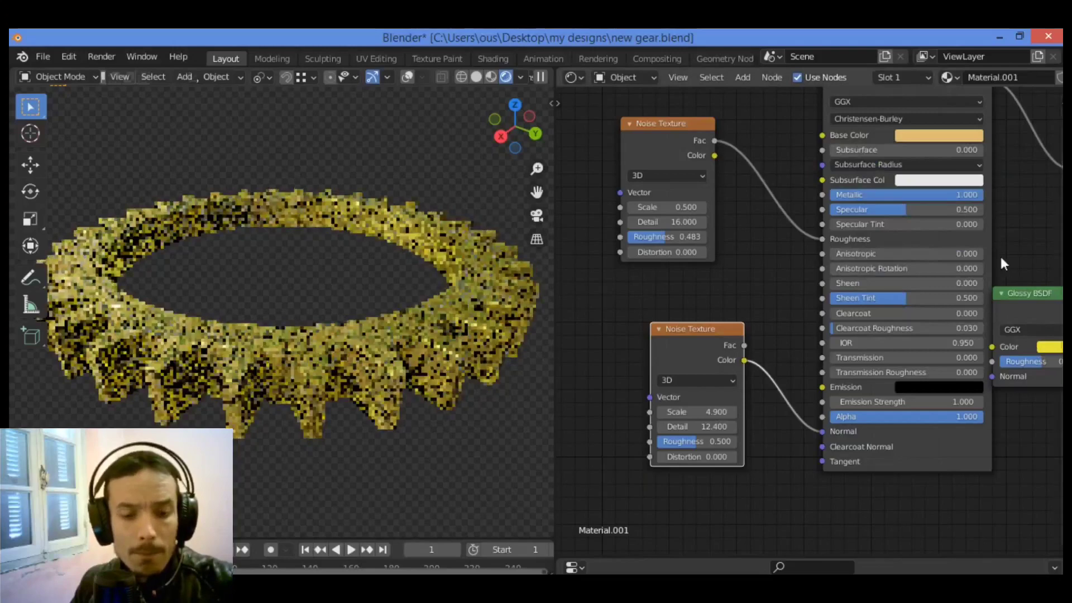
- Rearrange the nodes, moving the Mix Shader and the Glossy BSDF farther away from the Principled BSDF
left_click_drag(918, 544, 973, 532)
left_click_drag(910, 292, 880, 295)
left_click_drag(968, 114, 1026, 118)
left_click_drag(865, 297, 920, 310)
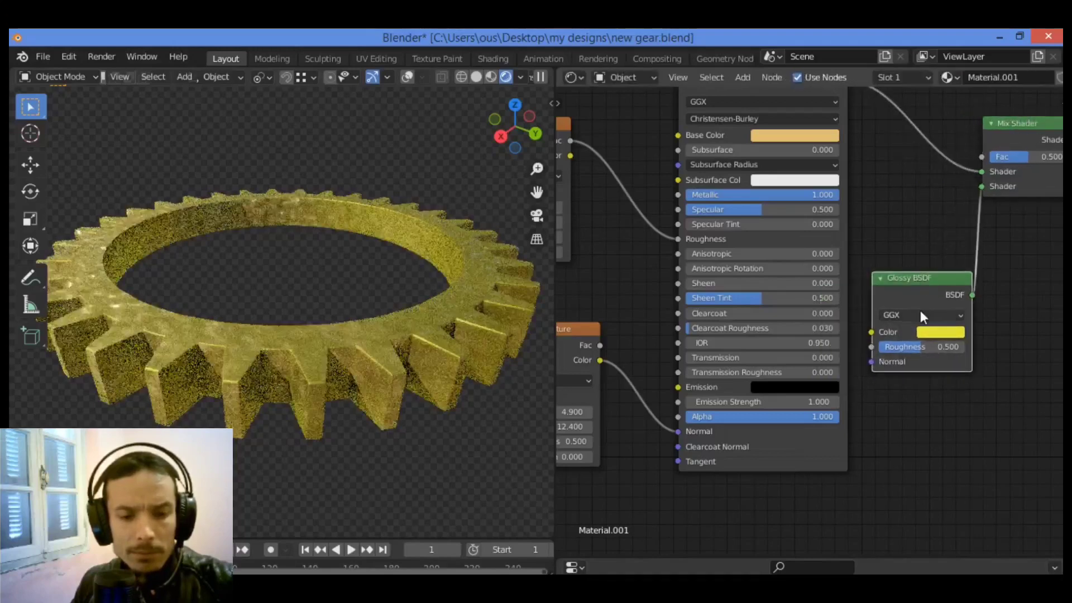
- Compare the Glossy BSDF's color with the Principled BSDF's Base Color and read the Base Color's RGB values
scroll(920, 310, "up", 1)
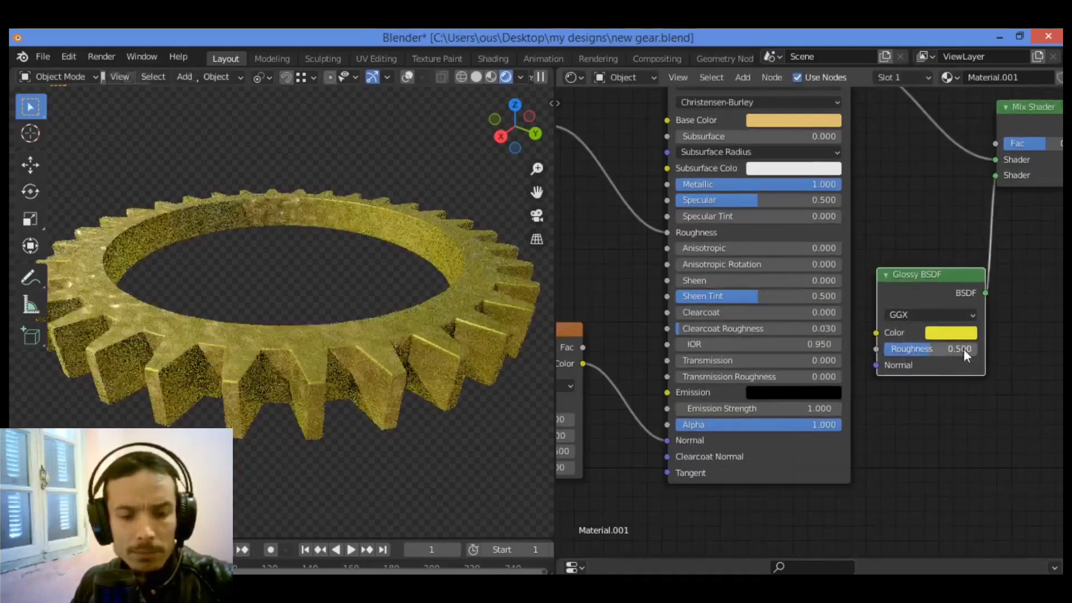
left_click(946, 333)
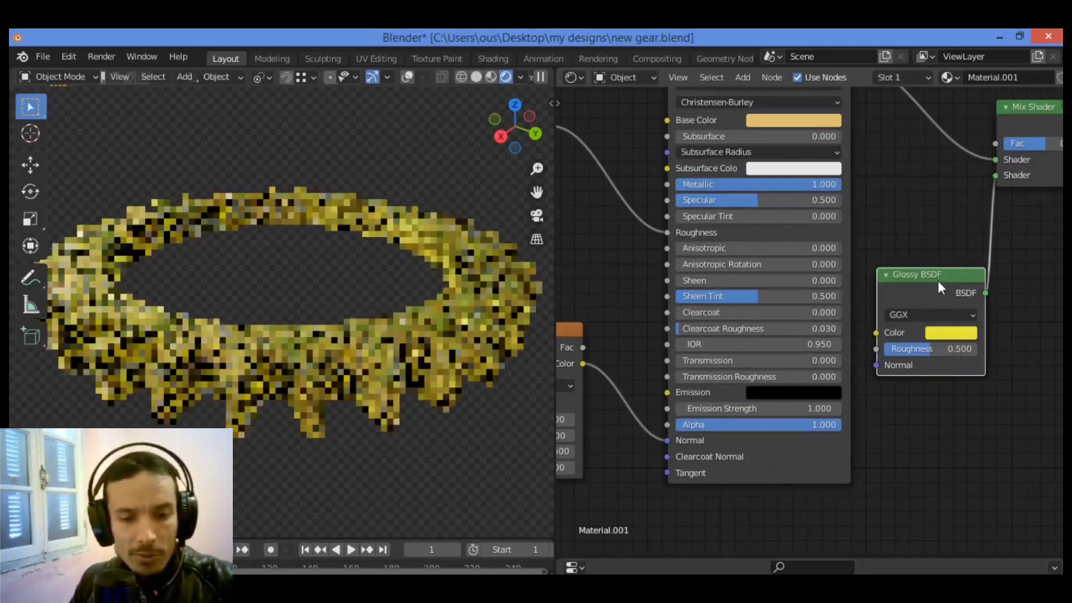
left_click(784, 121)
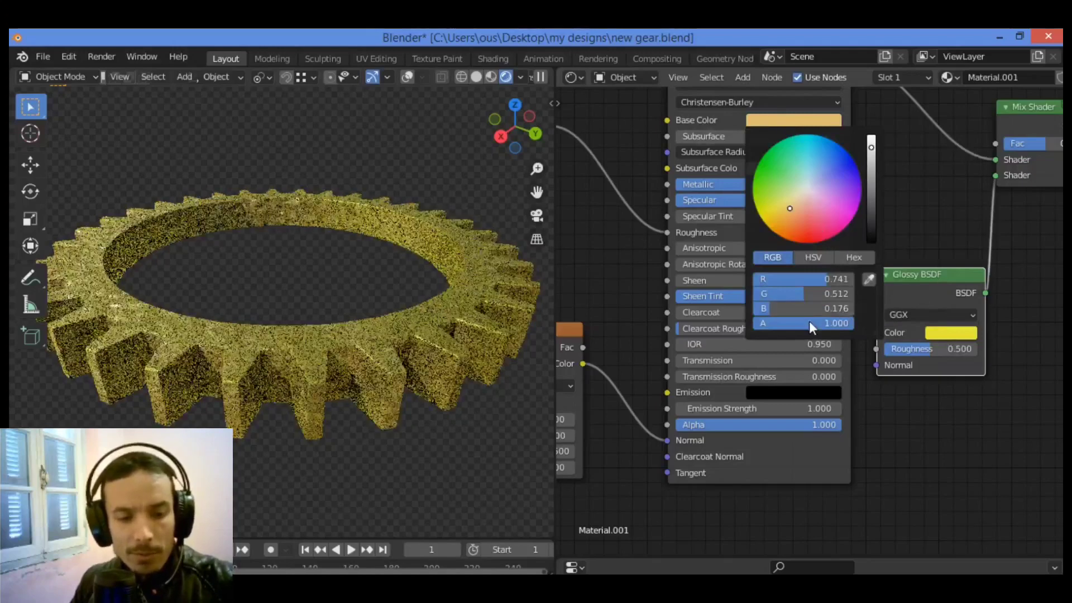
left_click(869, 281)
left_click(956, 334)
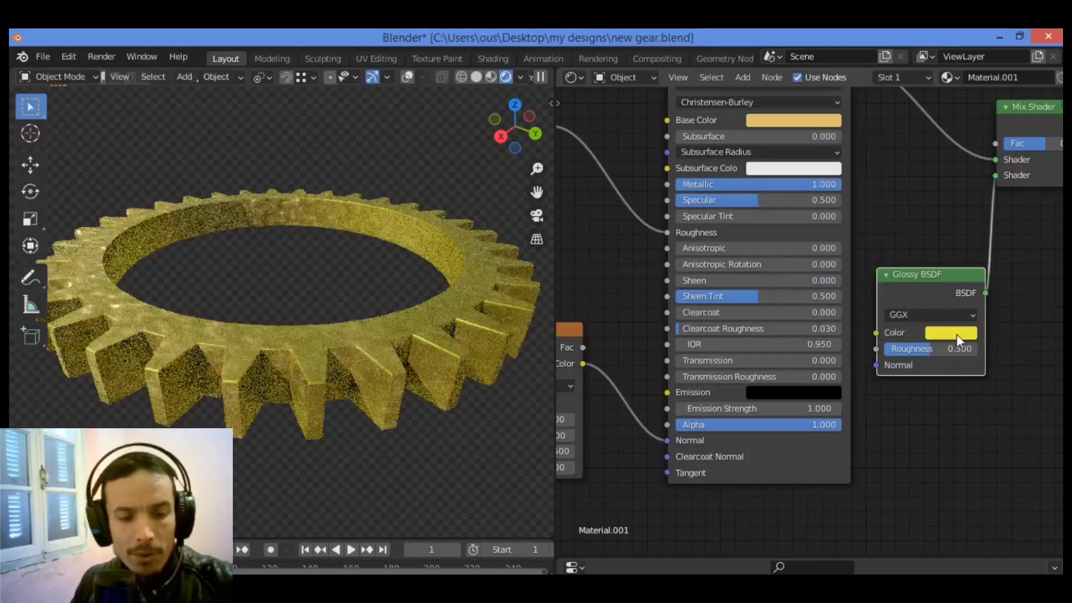
left_click(957, 334)
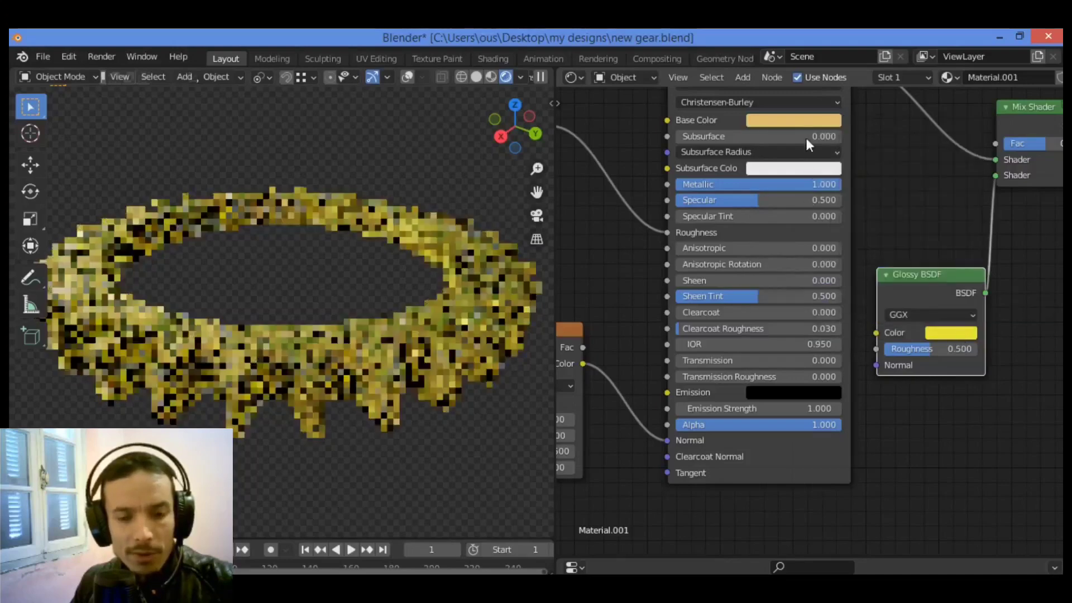
left_click(802, 120)
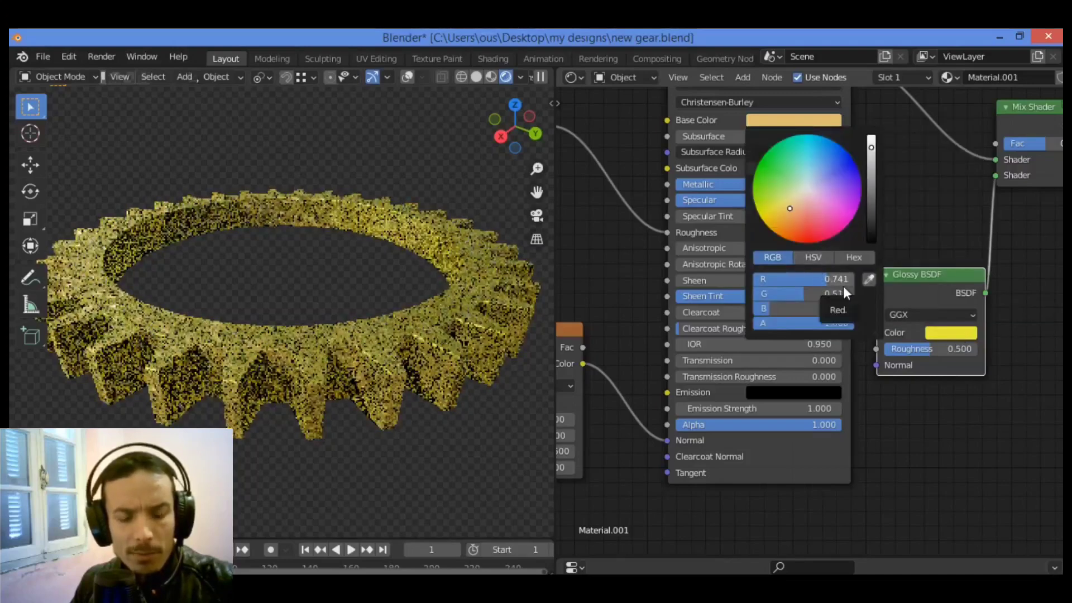
- Set the Glossy BSDF's color to match the Base Color, with R 0.741, G 0.512 and B 0.176
left_click(948, 331)
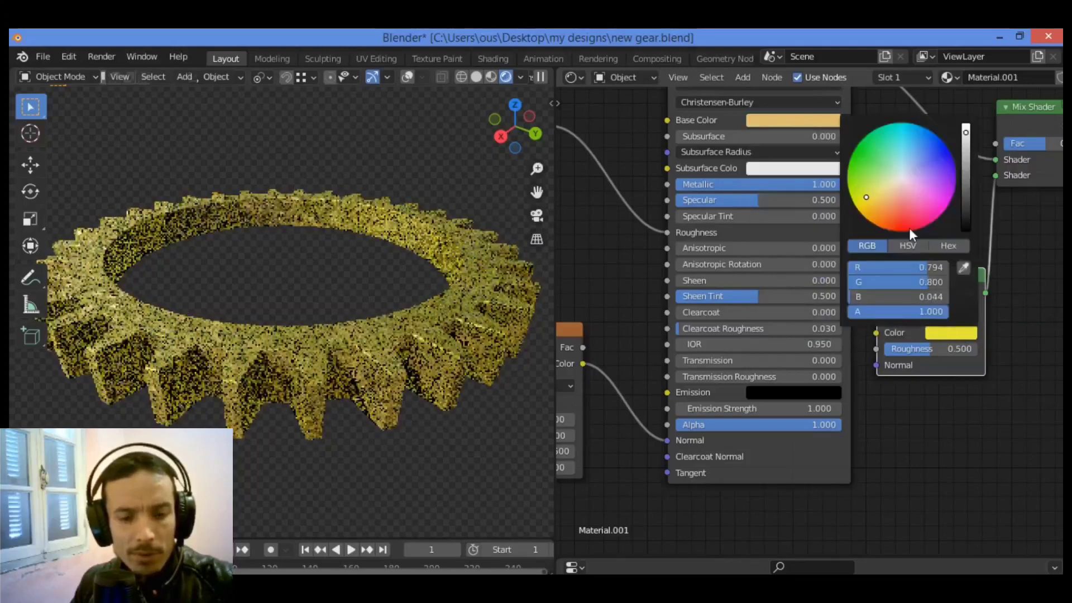
left_click(901, 264)
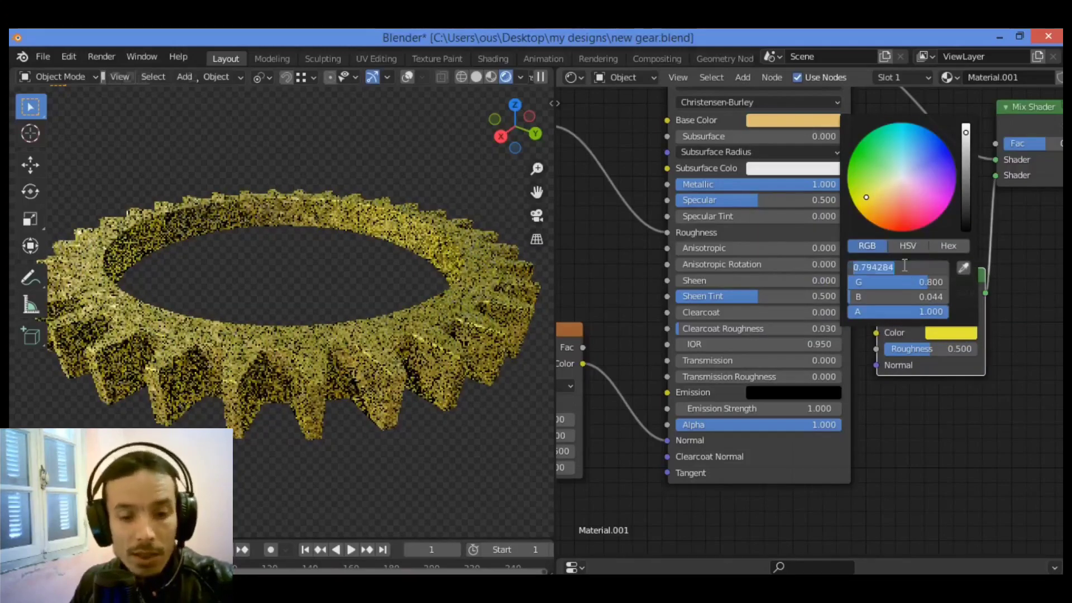
type("0.741")
key("Return")
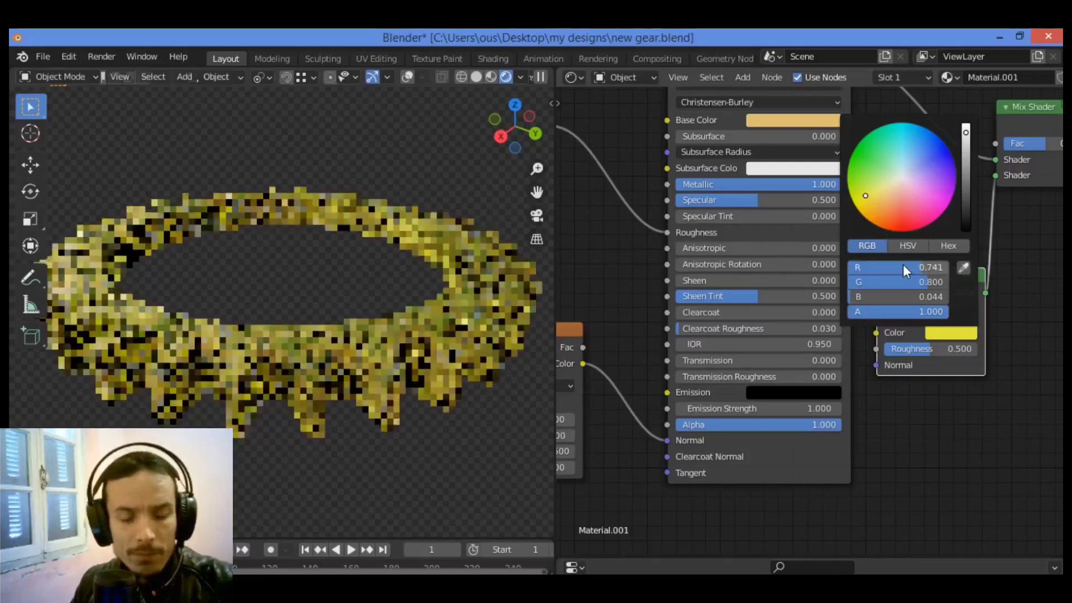
left_click(909, 282)
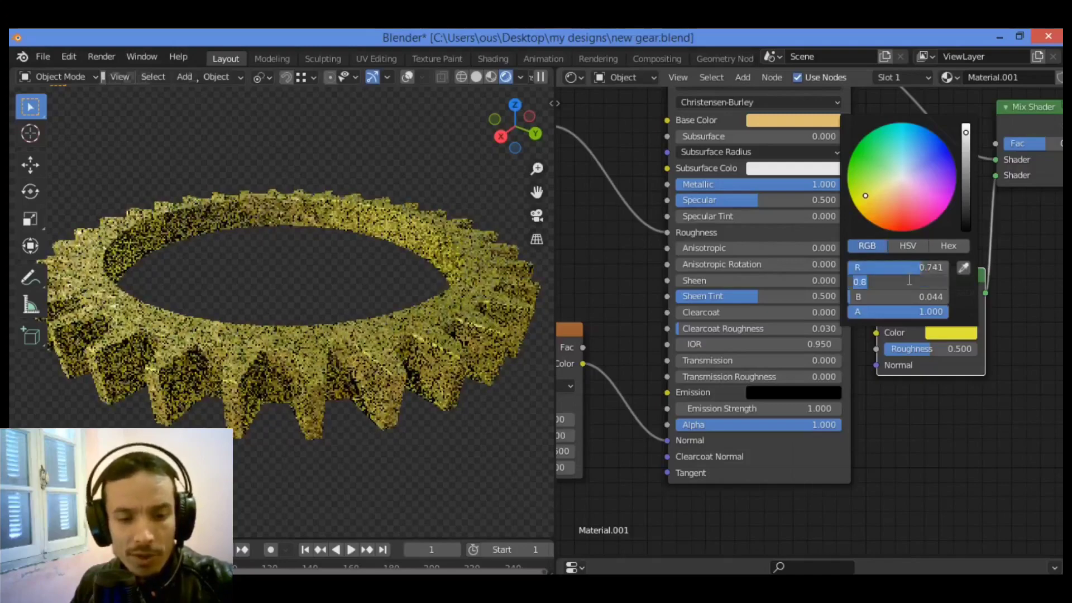
type("0.512")
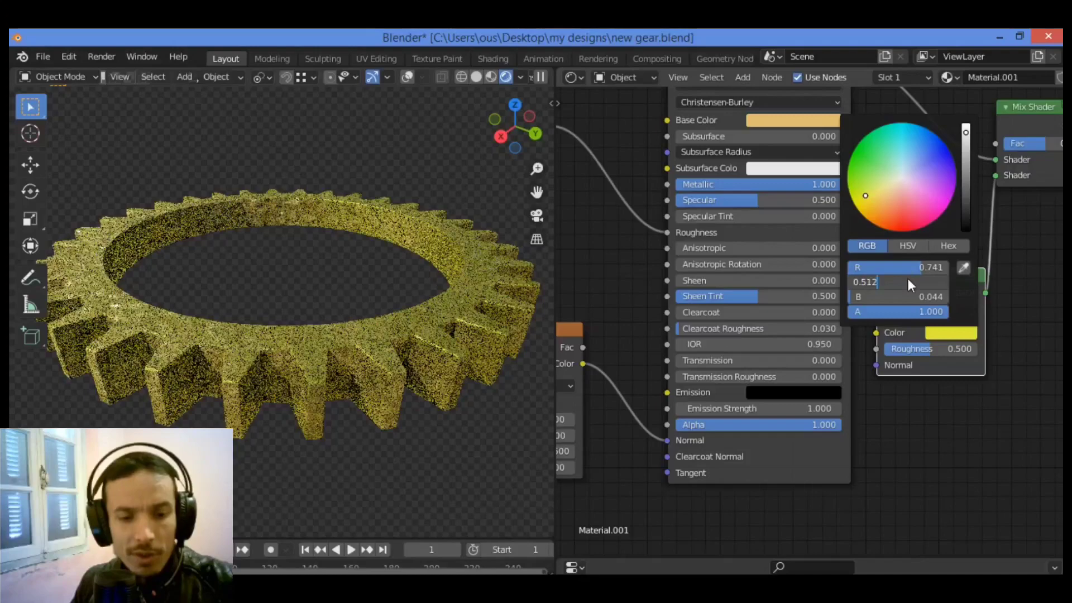
key("Return")
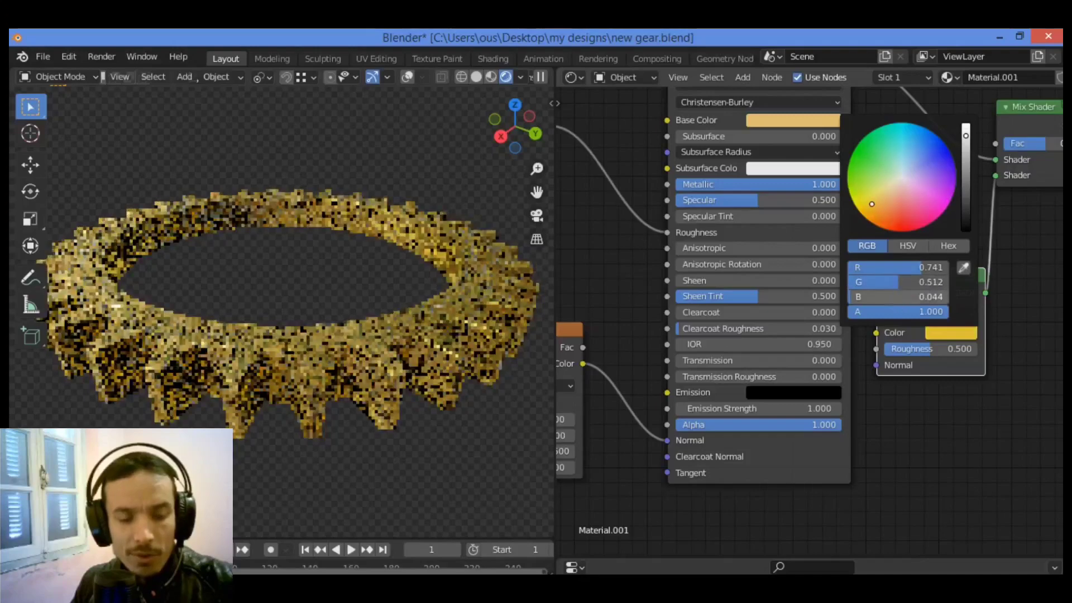
left_click(895, 296)
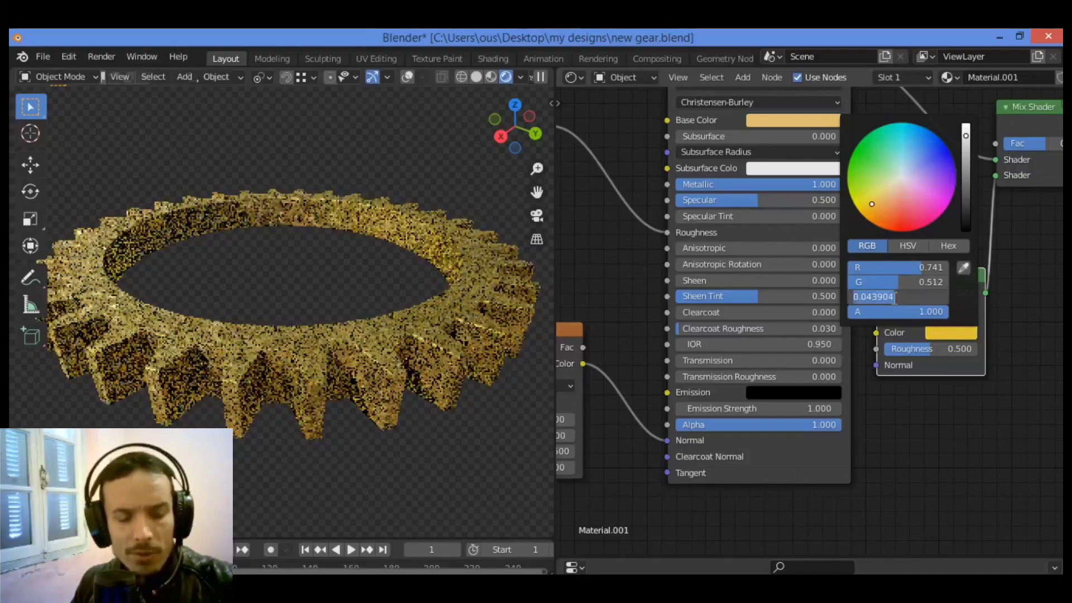
type("0.17")
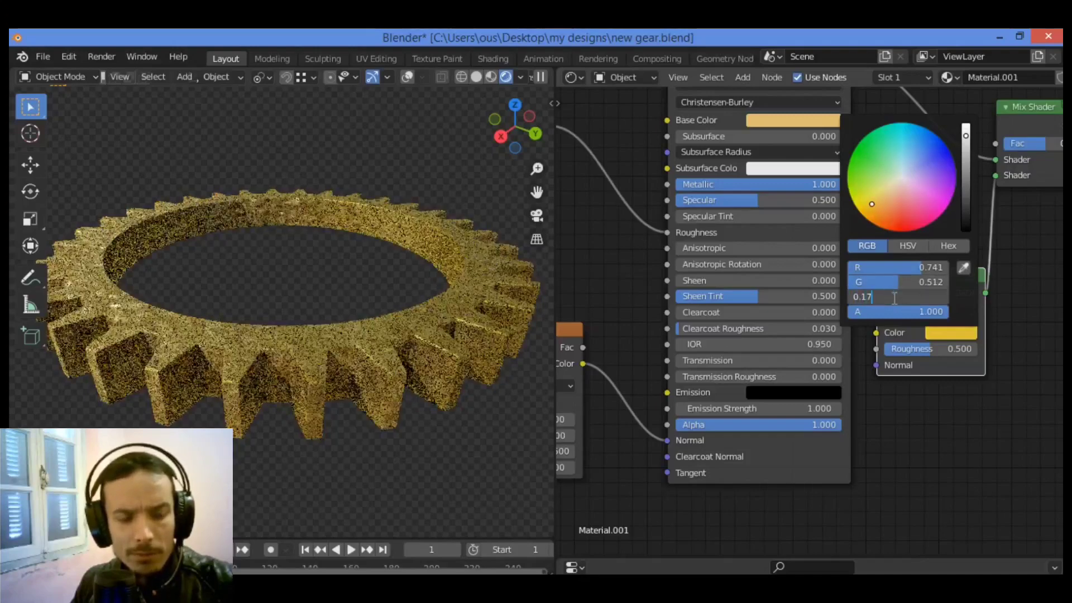
type("6")
key("Return")
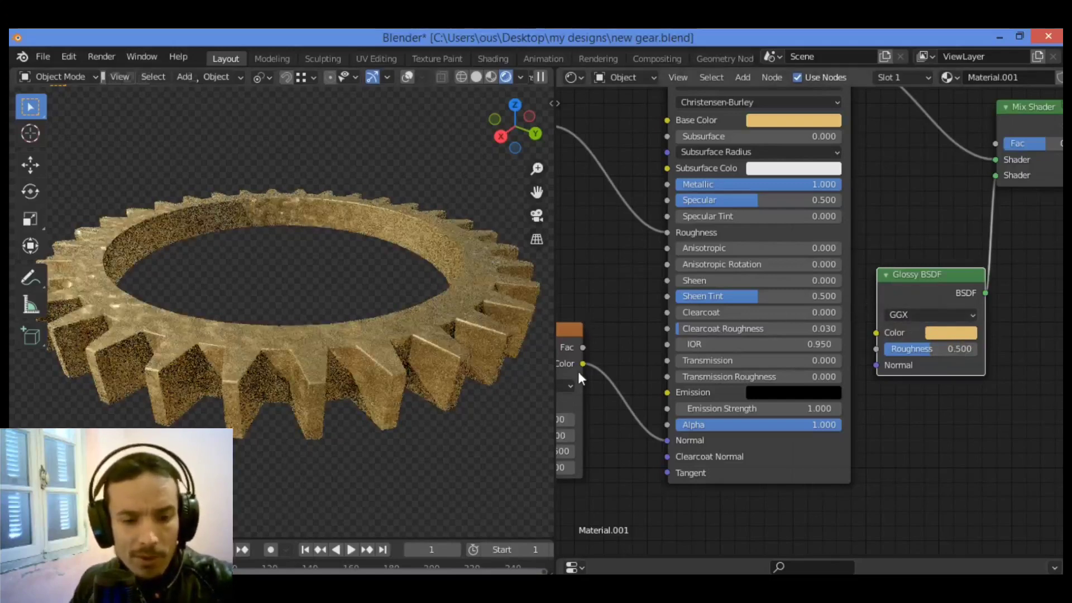
- Set the second Noise Texture's Scale to 0.070, Detail to 16.000 and Roughness to 0.392, and unlink it from the Principled BSDF
left_click_drag(554, 395, 496, 394)
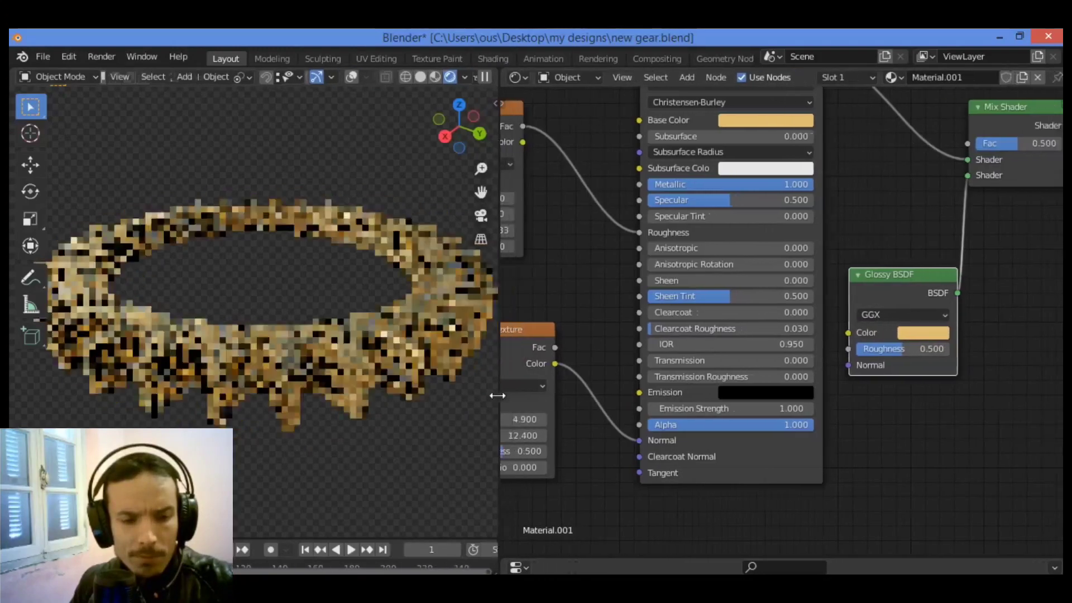
left_click_drag(529, 336, 577, 321)
left_click_drag(558, 441, 545, 464)
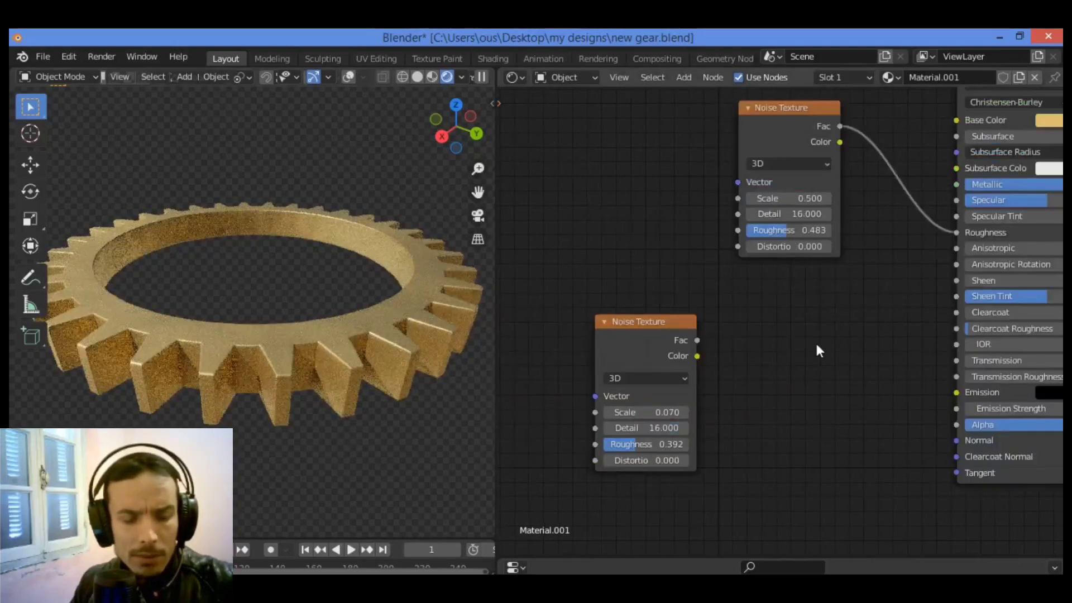
- Add a Bump node between the second Noise Texture and the Principled BSDF
key("shift+a")
left_click(816, 344)
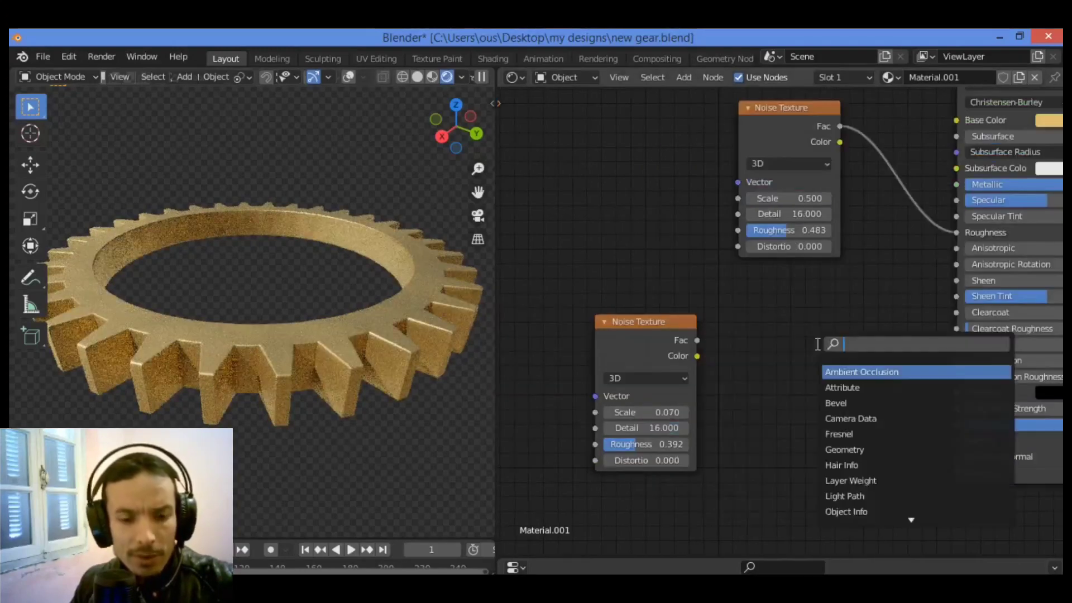
type("bump")
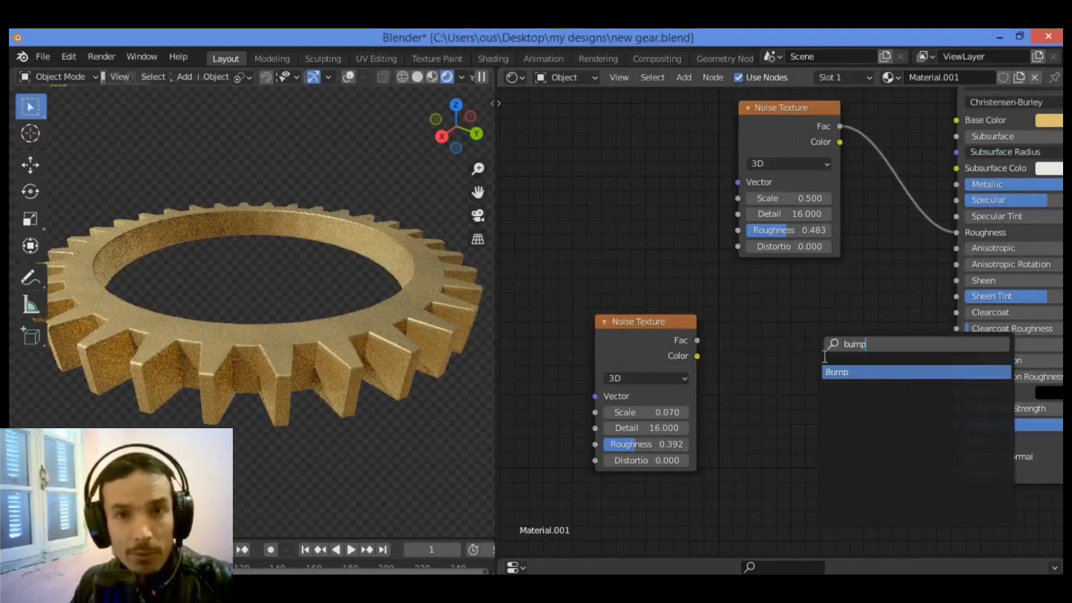
left_click(835, 372)
left_click(795, 383)
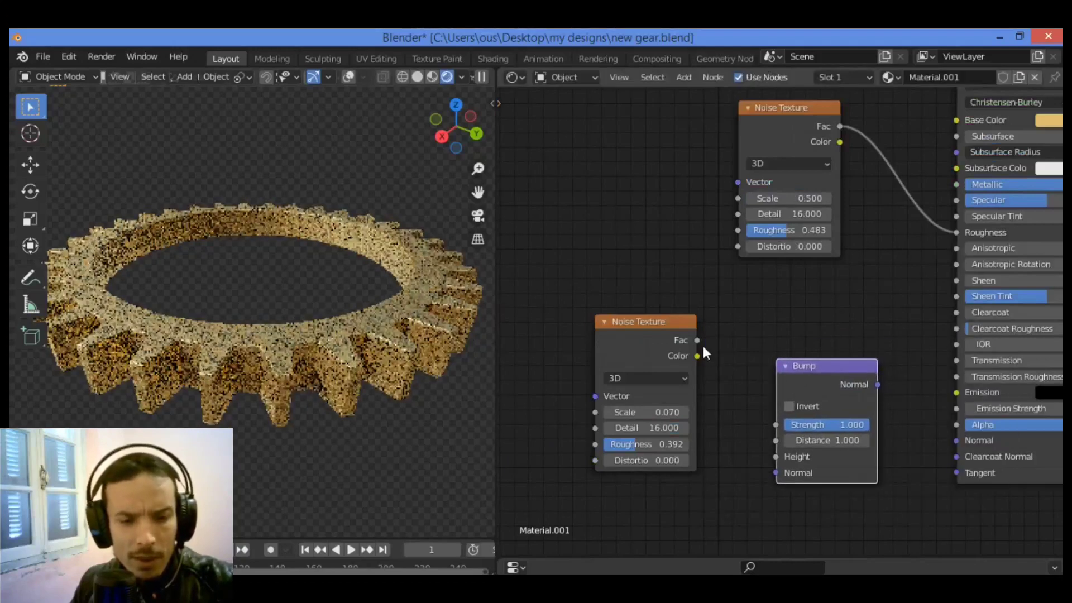
- Link the second Noise Texture's Color to the Bump's Height, and the Bump's Normal to the Principled BSDF's Normal
left_click_drag(698, 340, 755, 443)
left_click_drag(697, 356, 778, 458)
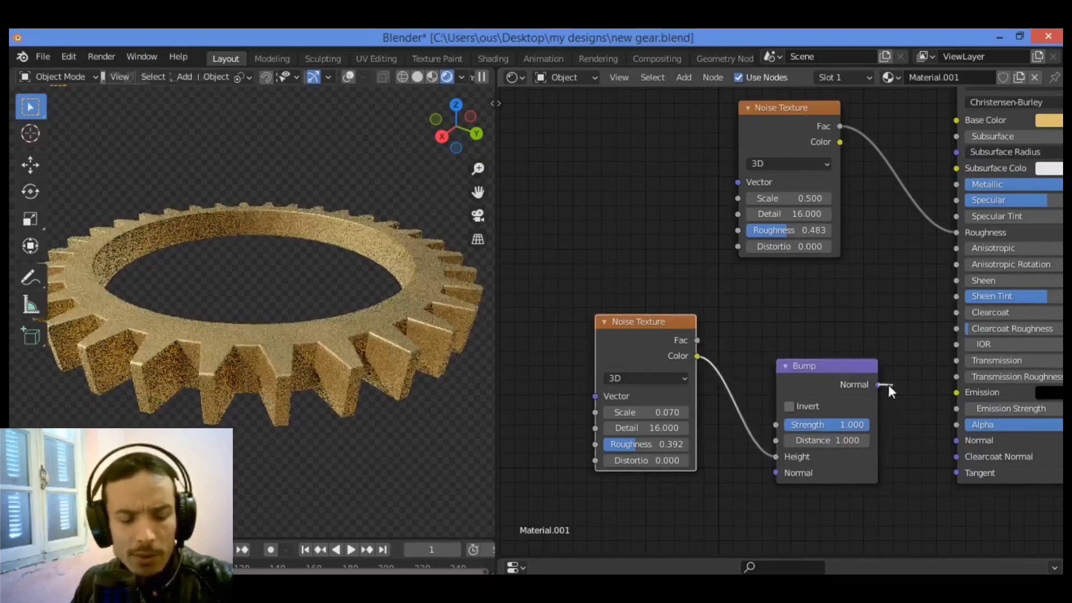
left_click_drag(923, 425, 956, 441)
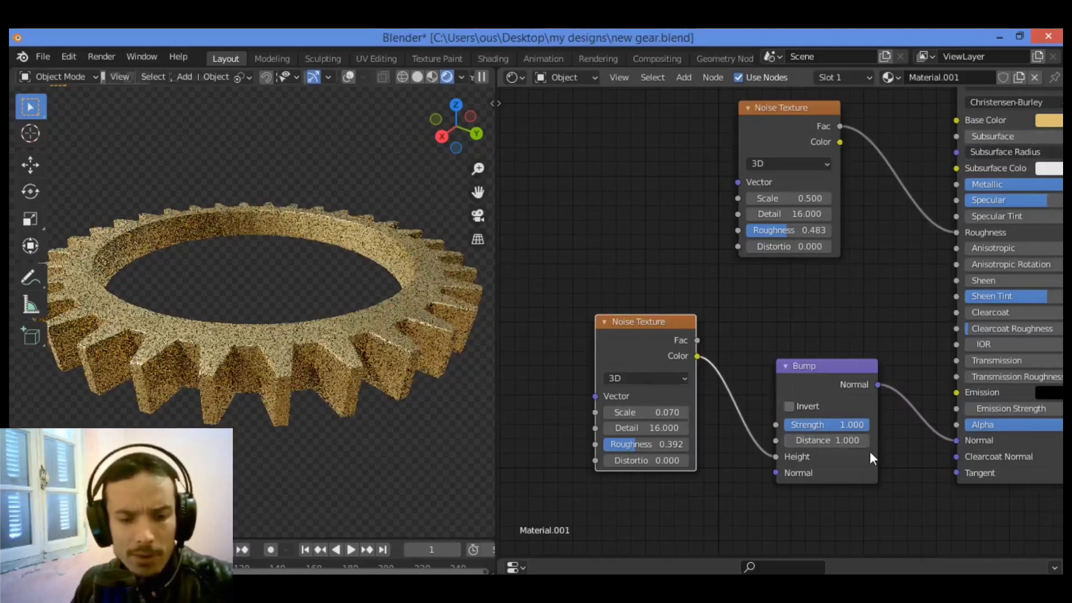
- Set the Bump node's Strength to 0.075 and Distance to 26.900
left_click_drag(826, 440, 768, 424)
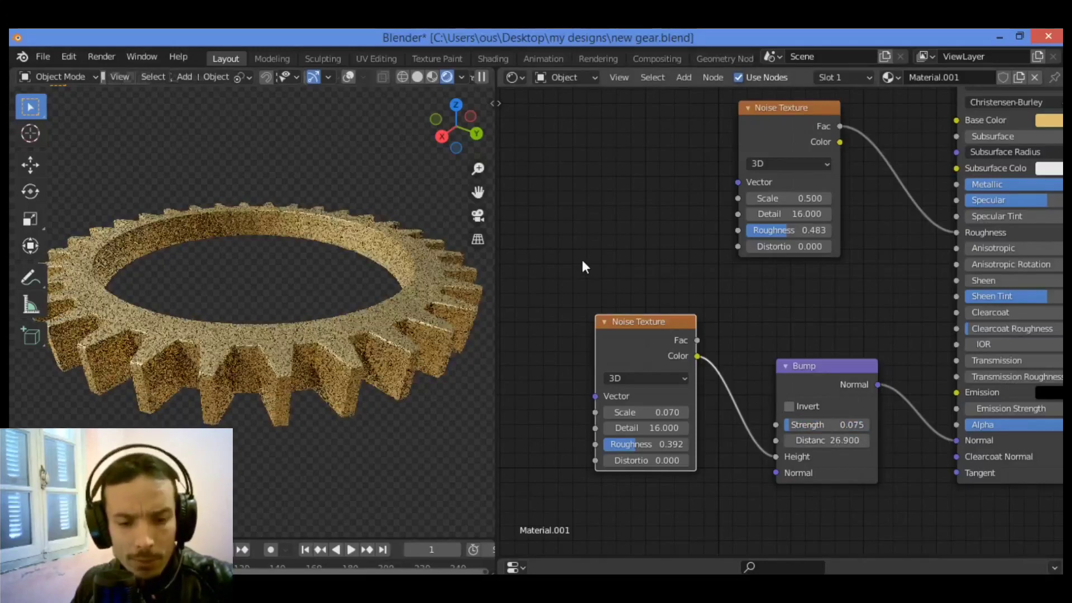
- Select all nodes and shift the whole node tree left until the Mix Shader and Material Output are in view
scroll(725, 276, "down", 2)
scroll(722, 275, "down", 1)
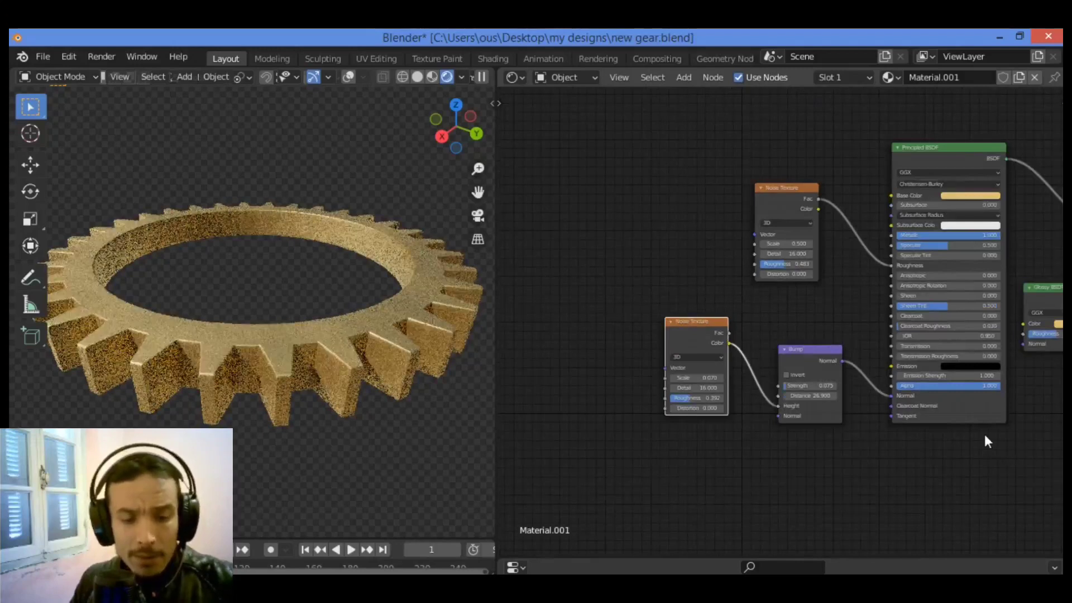
key("a")
key("g")
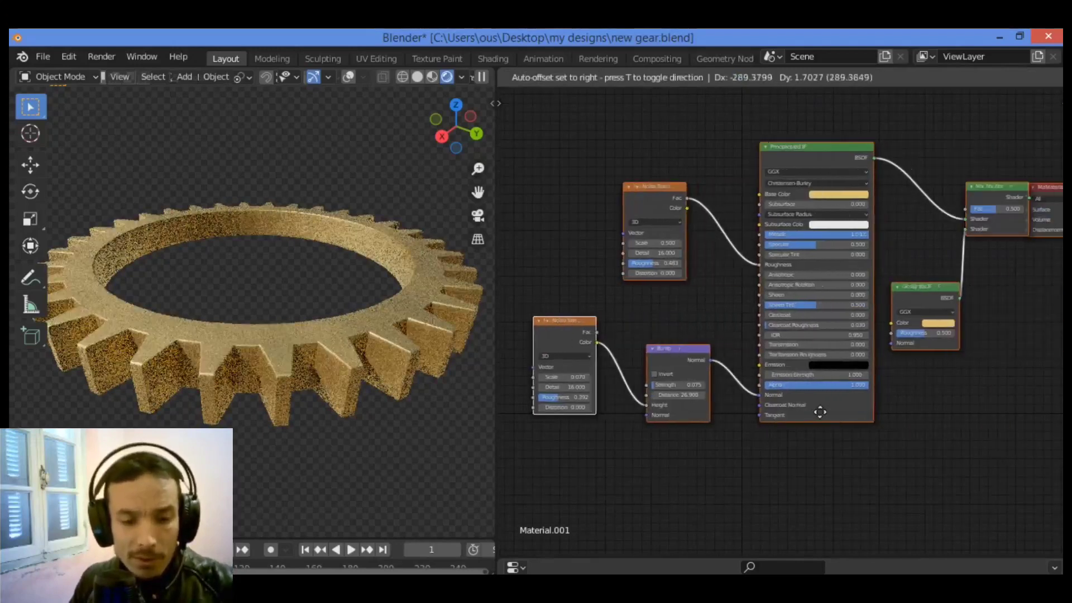
left_click(780, 397)
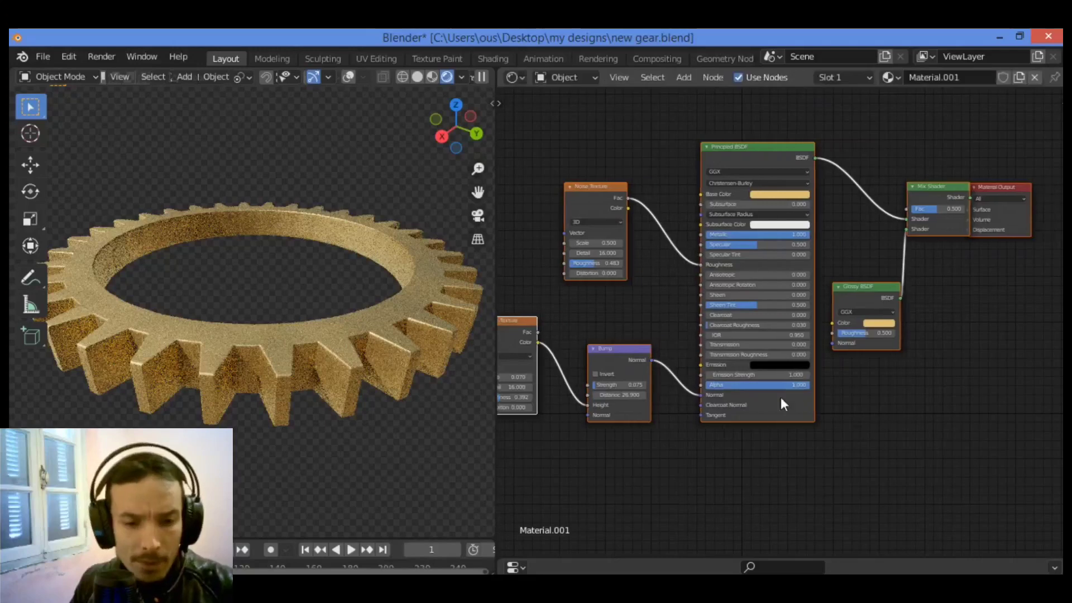
key("g")
left_click(977, 200)
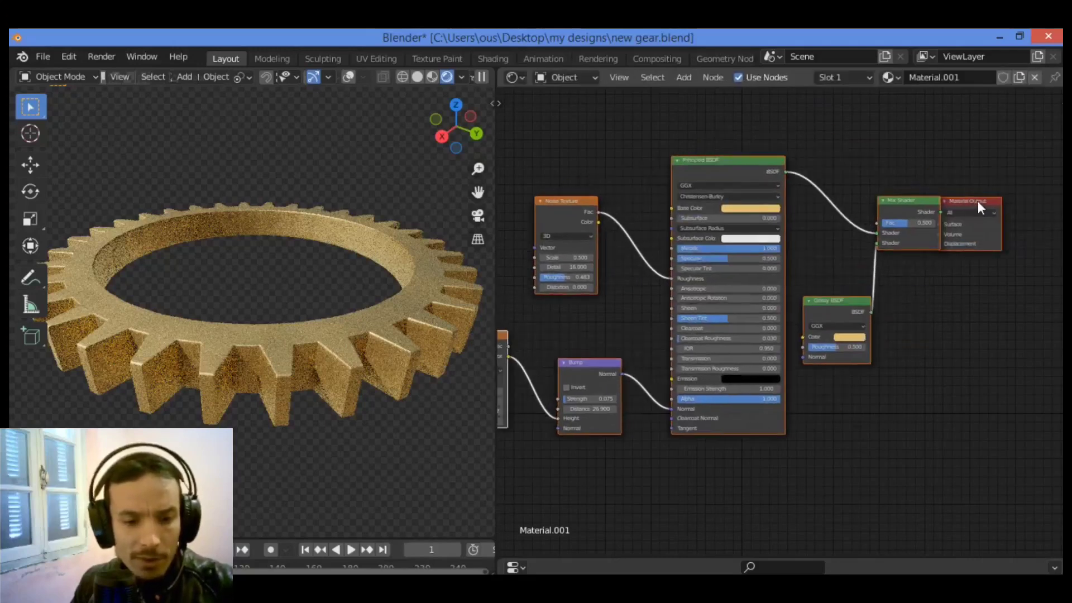
- Space out the Material Output, Mix Shader and Glossy BSDF nodes with clear gaps between them and the Principled BSDF
left_click_drag(977, 200, 998, 183)
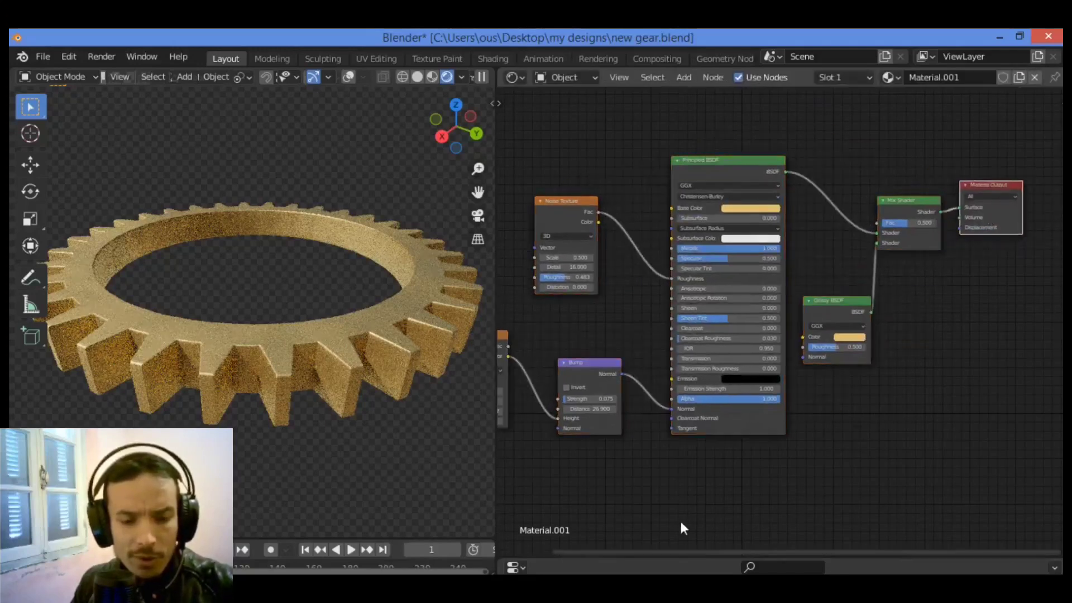
left_click_drag(719, 551, 783, 557)
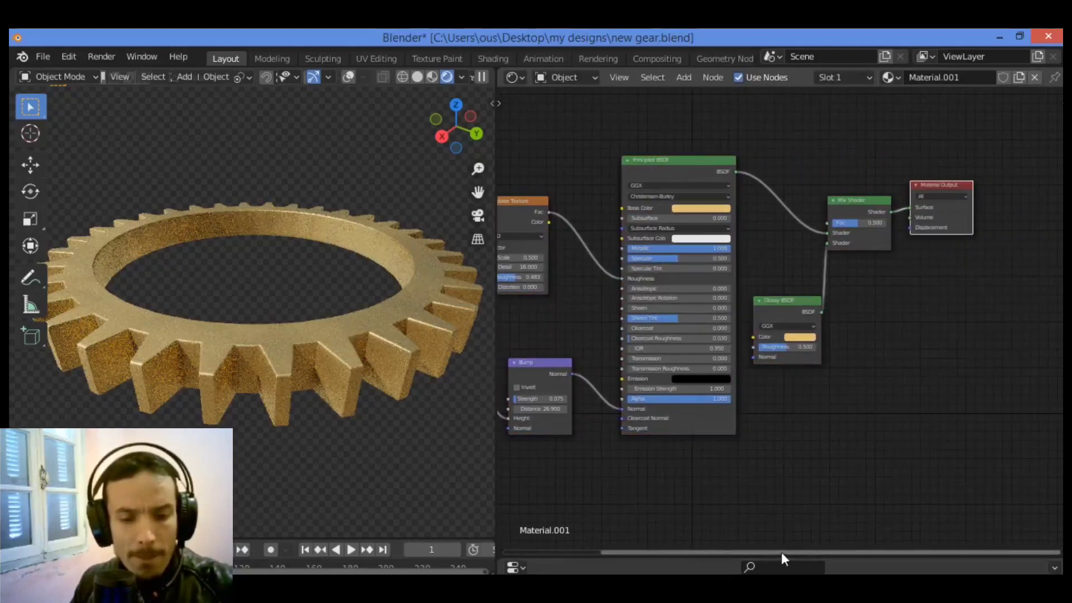
left_click_drag(813, 301, 794, 312)
left_click_drag(930, 190, 993, 182)
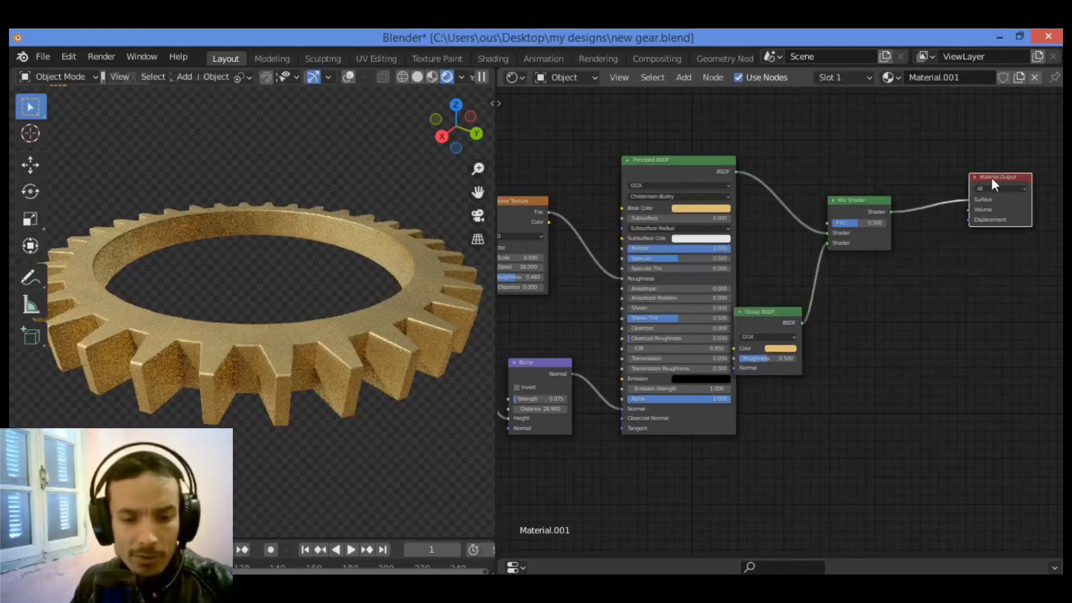
left_click_drag(887, 203, 916, 202)
left_click_drag(788, 311, 811, 291)
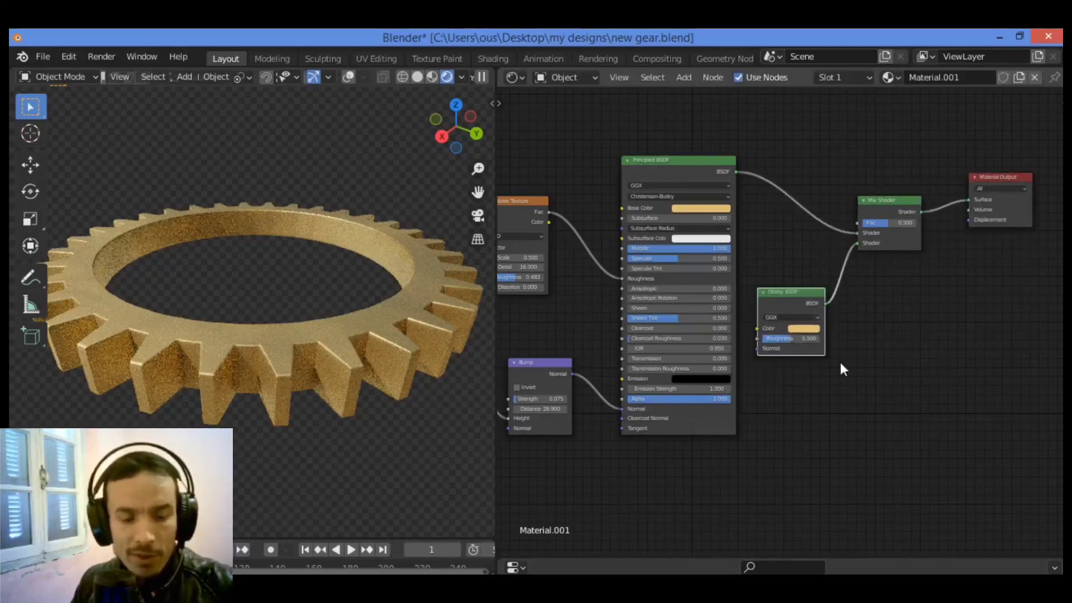